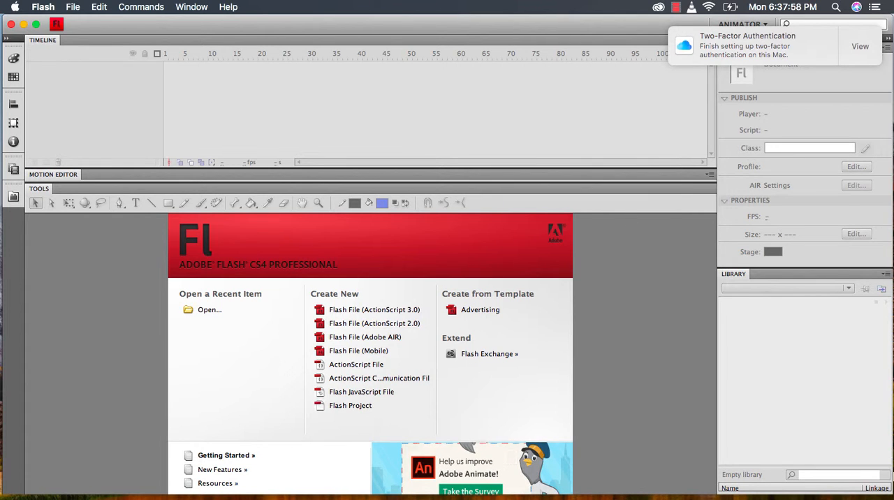
# Create a new Flash File (ActionScript 3.0) document
pyautogui.moveTo(890, 492); pyautogui.dragTo(889, 495)
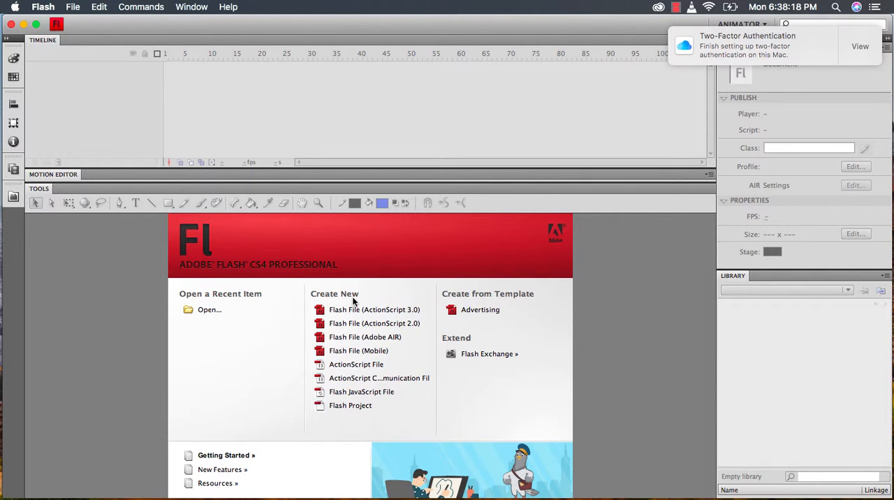
pyautogui.click(404, 315)
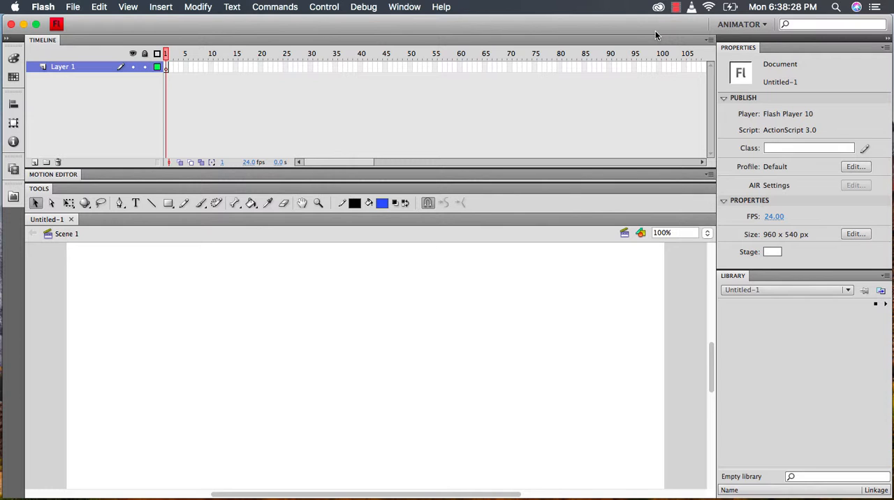
# Try the Essentials workspace layout and switch back to the Animator workspace
pyautogui.click(742, 25)
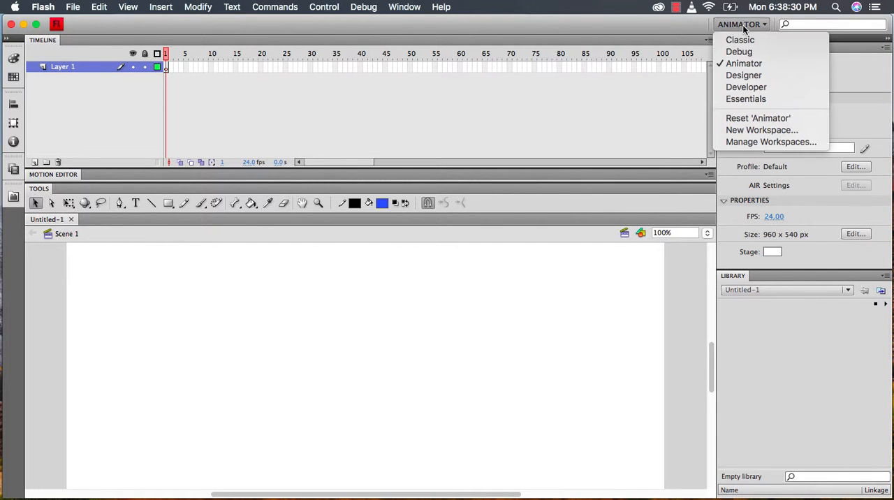
pyautogui.click(759, 98)
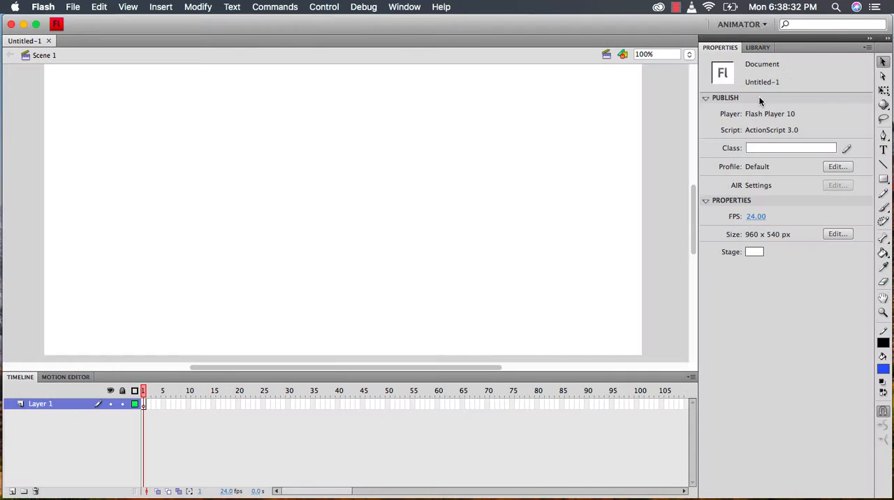
pyautogui.click(758, 26)
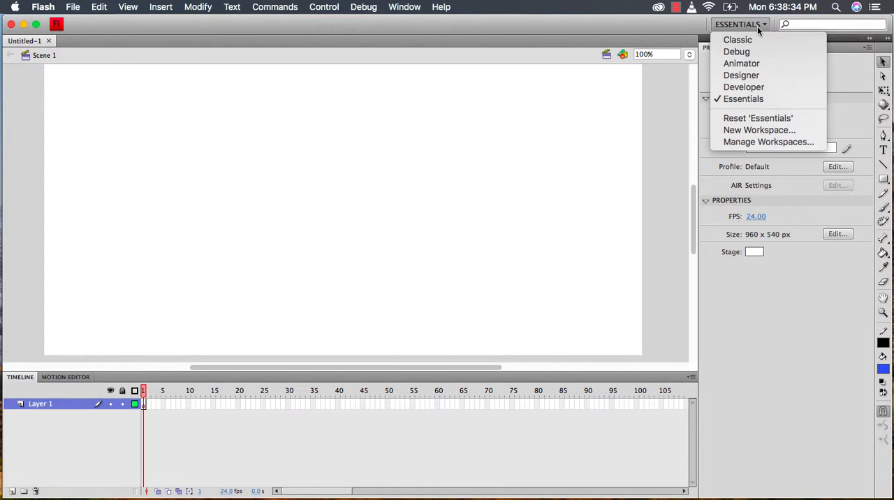
pyautogui.click(752, 64)
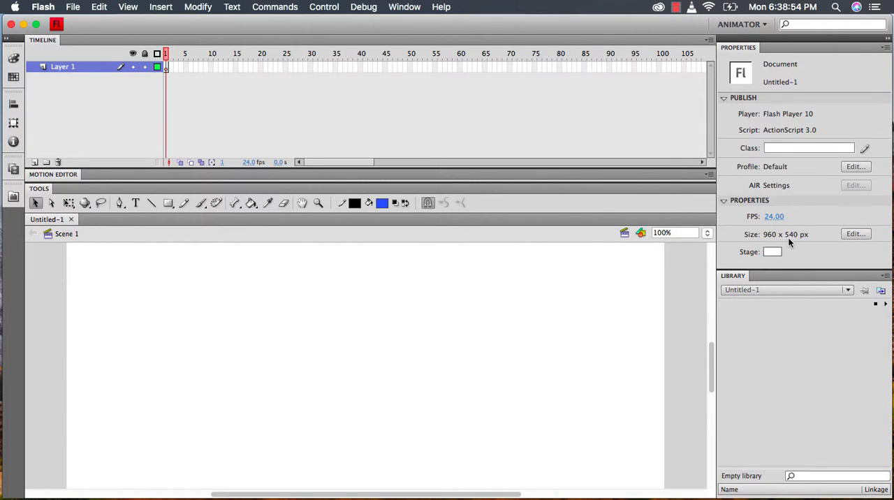
# Set the document width to 960 px and frame rate to 30 fps, and make these settings the default
pyautogui.click(853, 236)
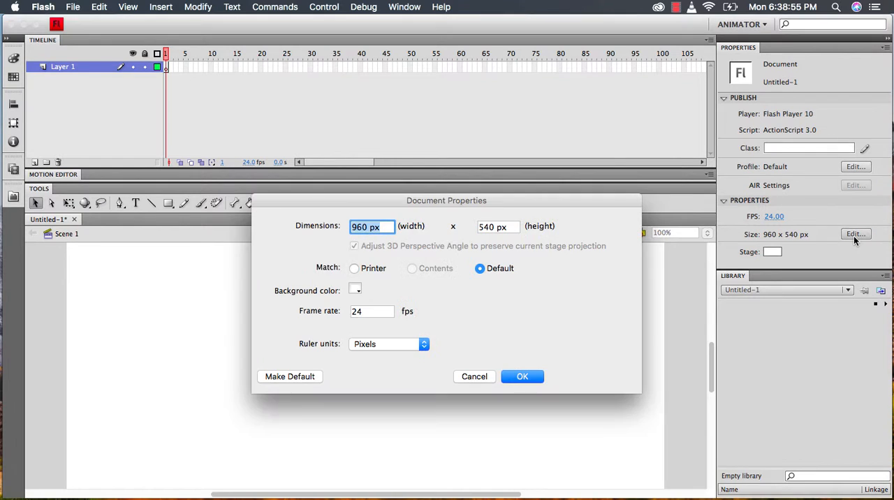
pyautogui.click(390, 228)
pyautogui.moveTo(390, 228); pyautogui.dragTo(296, 225)
pyautogui.write('960')
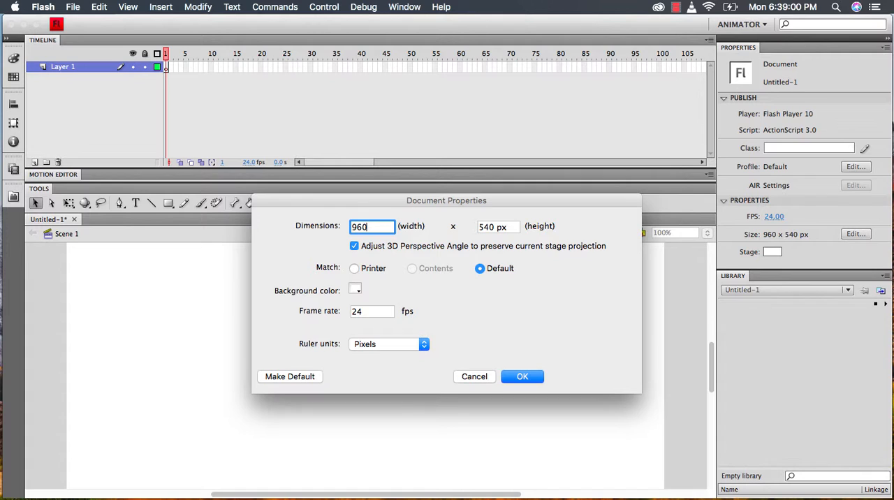
pyautogui.write('px')
pyautogui.press('Tab')
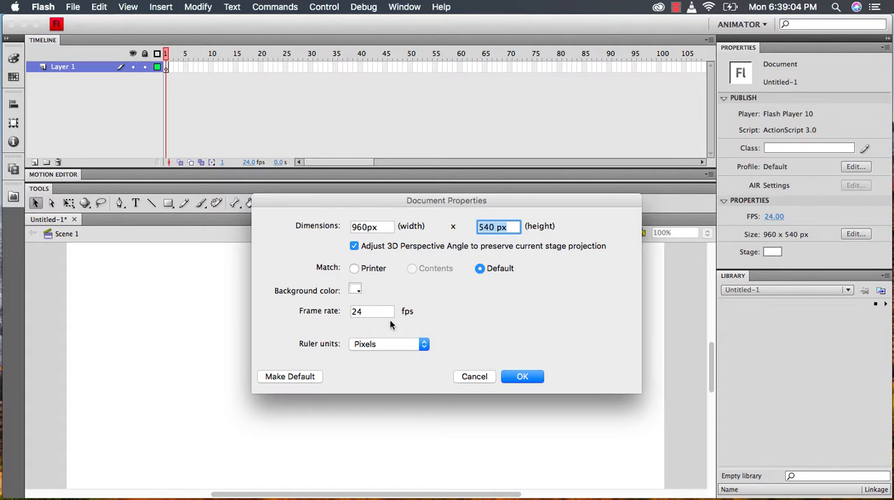
pyautogui.moveTo(390, 316); pyautogui.dragTo(299, 312)
pyautogui.write('30')
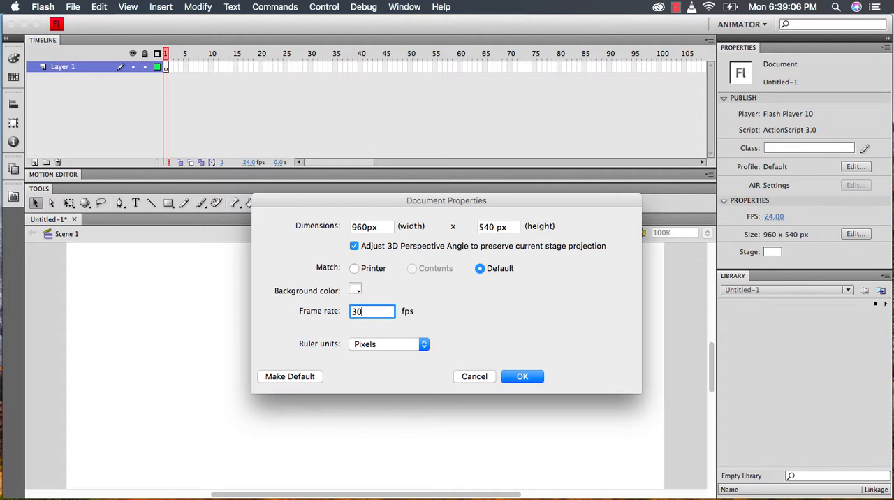
pyautogui.click(304, 377)
pyautogui.click(523, 376)
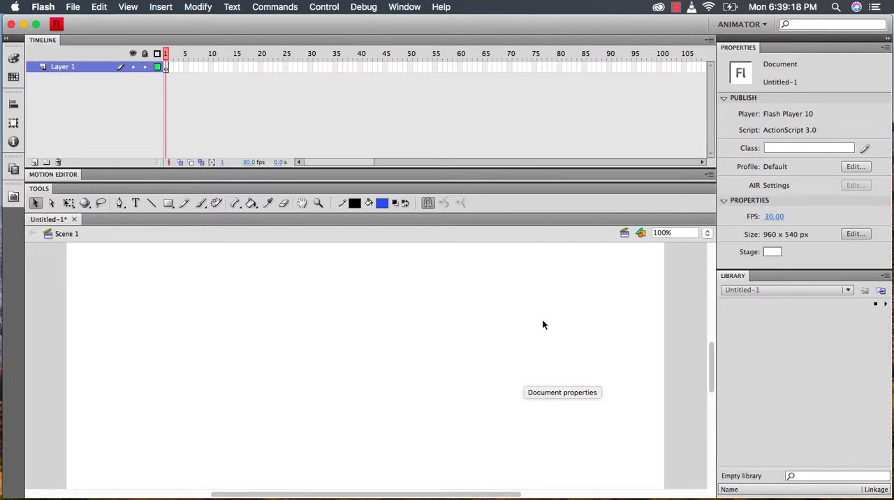
# Draw two small boxes side by side and a wide one beneath with the Pencil in Straighten mode, using a 4.70 black stroke
pyautogui.click(702, 235)
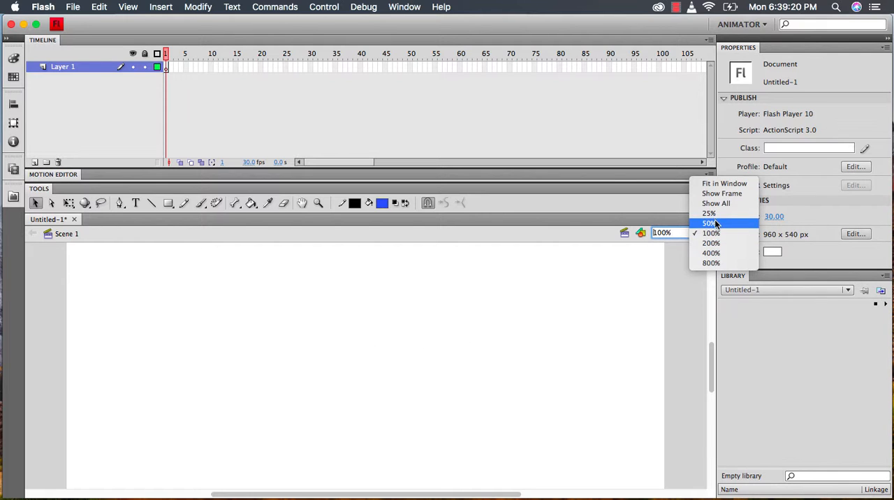
pyautogui.click(716, 223)
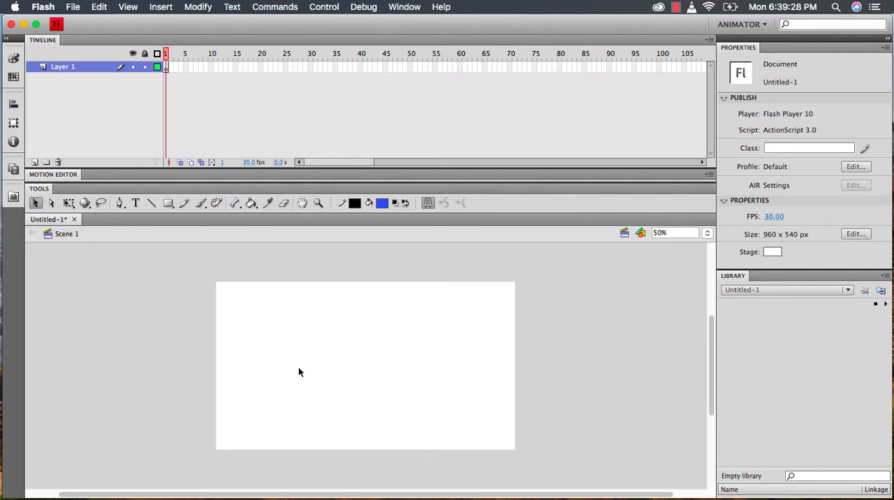
pyautogui.click(185, 204)
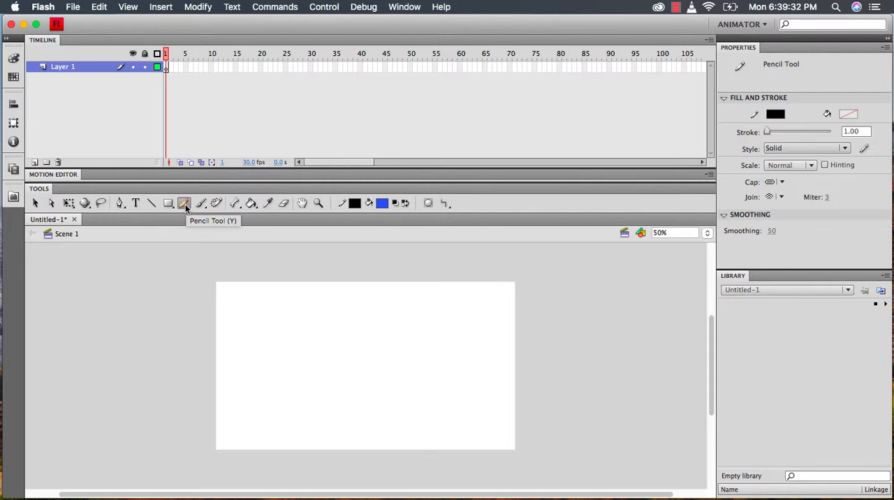
pyautogui.click(445, 204)
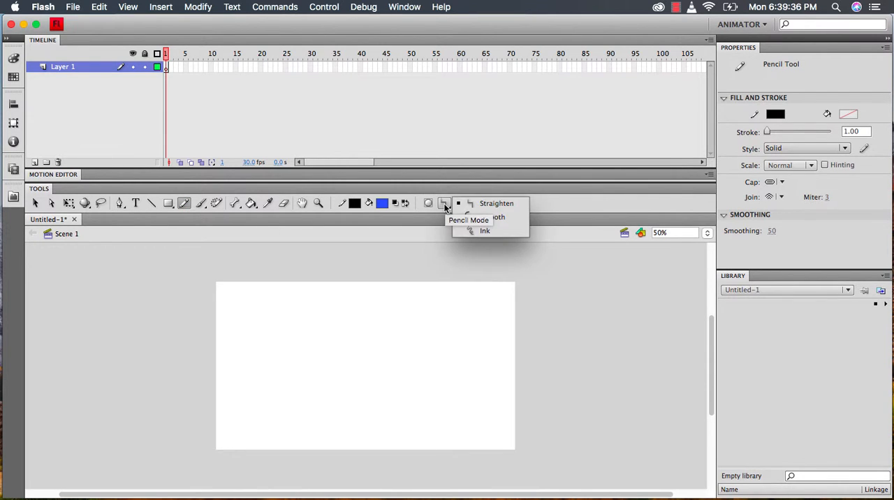
pyautogui.click(494, 208)
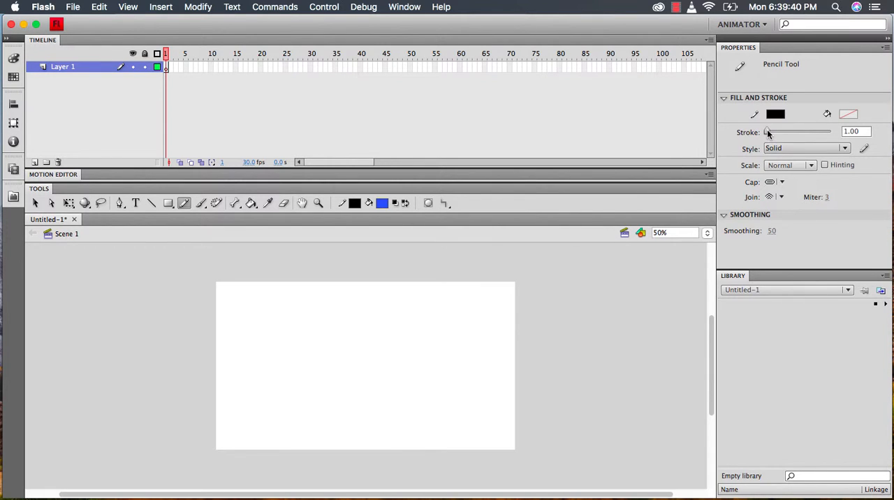
pyautogui.moveTo(767, 128); pyautogui.dragTo(767, 129)
pyautogui.moveTo(768, 129); pyautogui.dragTo(769, 130)
pyautogui.moveTo(317, 305)
pyautogui.mouseDown()
pyautogui.moveTo(336, 305)
pyautogui.moveTo(335, 324)
pyautogui.moveTo(319, 324)
pyautogui.moveTo(317, 305)
pyautogui.mouseUp()
pyautogui.moveTo(340, 305)
pyautogui.mouseDown()
pyautogui.moveTo(341, 321)
pyautogui.moveTo(352, 322)
pyautogui.moveTo(357, 305)
pyautogui.moveTo(340, 305)
pyautogui.mouseUp()
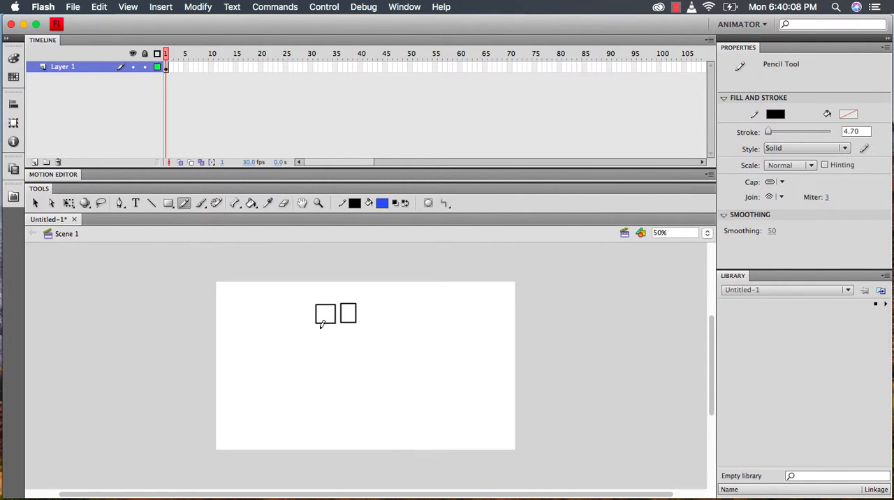
pyautogui.moveTo(317, 324)
pyautogui.mouseDown()
pyautogui.moveTo(360, 329)
pyautogui.moveTo(325, 341)
pyautogui.moveTo(316, 338)
pyautogui.moveTo(318, 326)
pyautogui.mouseUp()
# Fill the three pencil-drawn boxes with a pinkish red using the Paint Bucket
pyautogui.click(252, 203)
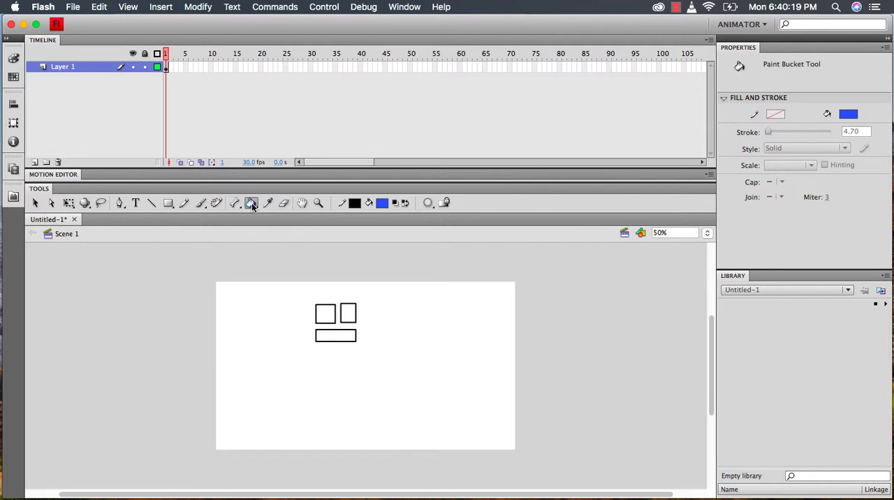
pyautogui.click(849, 115)
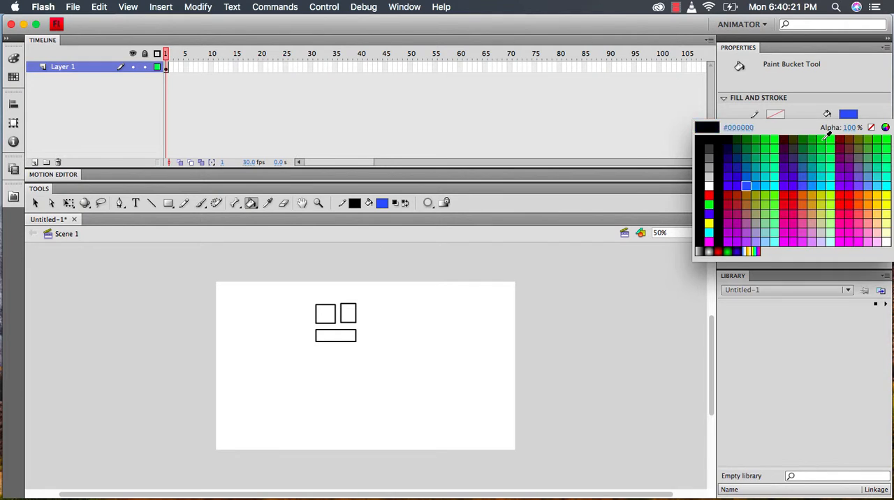
pyautogui.click(792, 208)
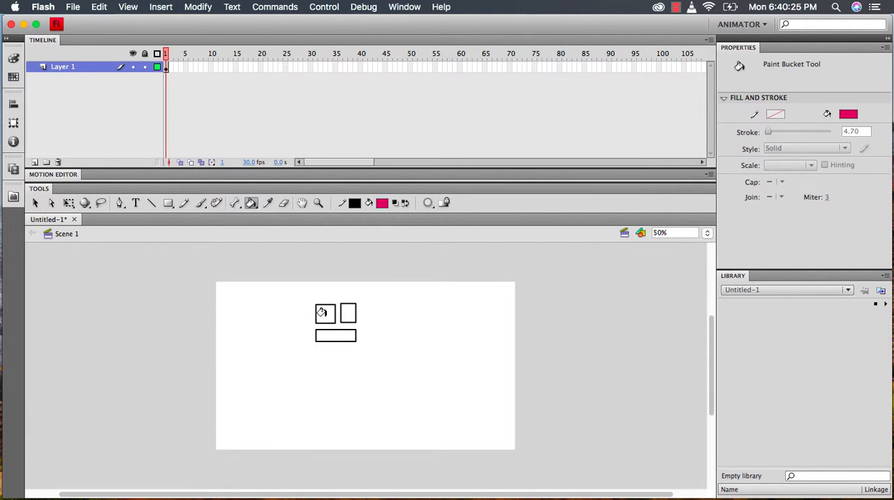
pyautogui.click(322, 310)
pyautogui.click(344, 309)
pyautogui.click(335, 333)
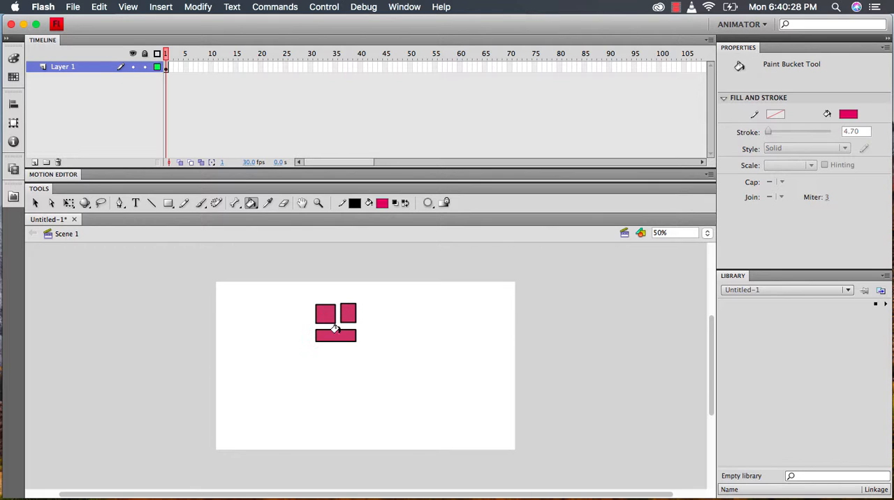
# Pull the outer top corners of the two upper boxes upward and bend the wide lower box into a downward curve
pyautogui.click(35, 203)
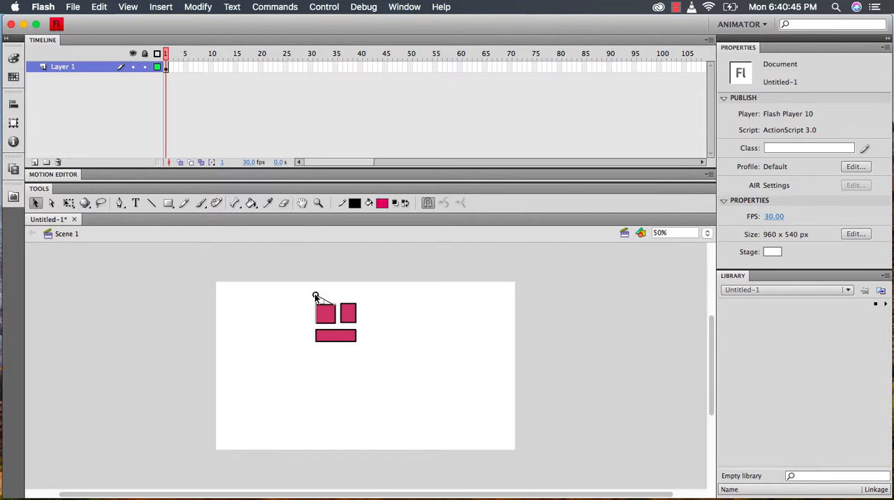
pyautogui.moveTo(315, 295); pyautogui.dragTo(315, 295)
pyautogui.moveTo(336, 347); pyautogui.dragTo(338, 337)
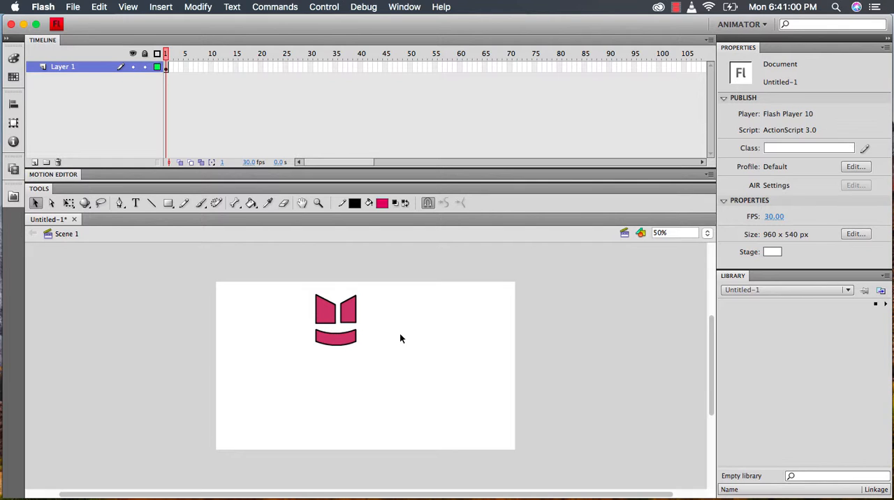
# Draw a tall filled rectangle below the curved shape, matching its width, with the Rectangle tool
pyautogui.click(168, 203)
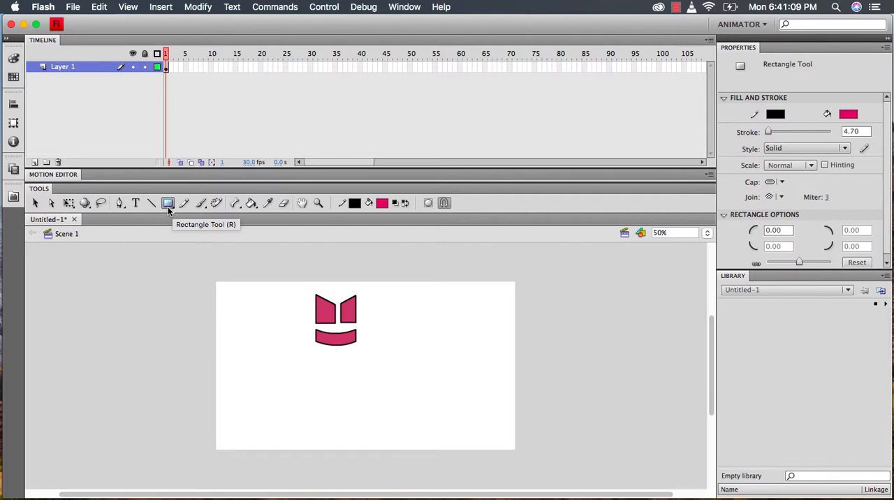
pyautogui.click(168, 204)
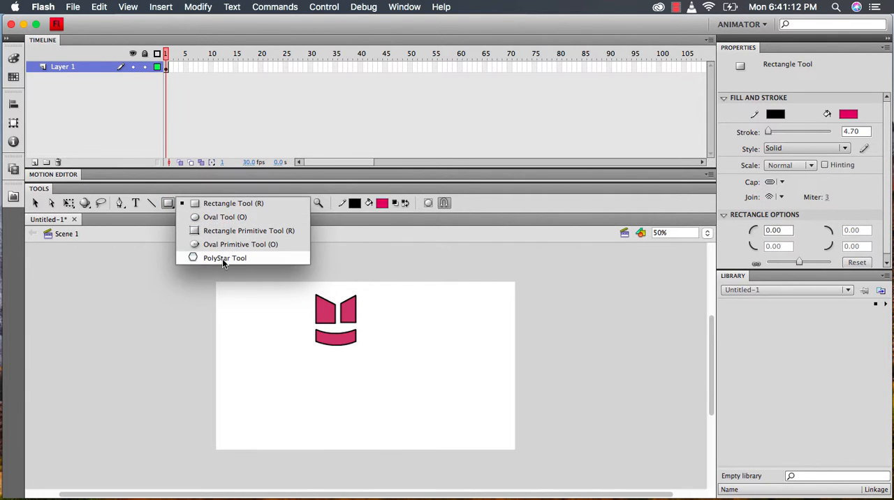
pyautogui.click(222, 204)
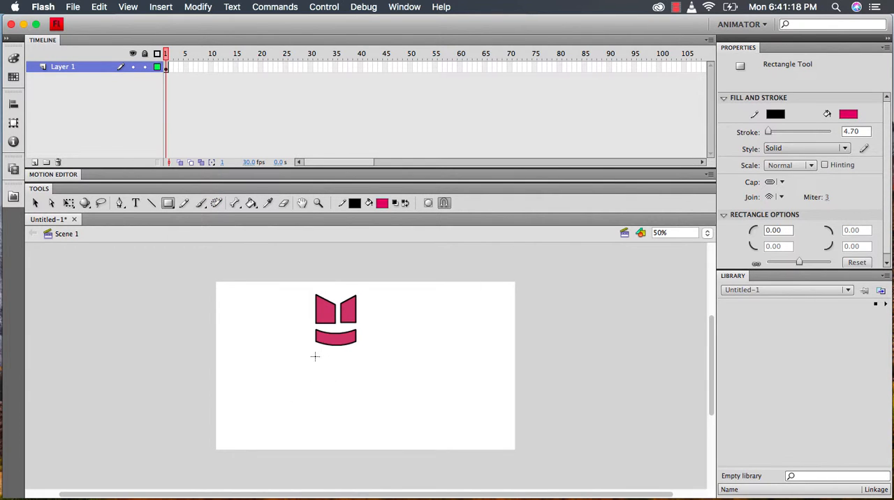
pyautogui.moveTo(315, 356)
pyautogui.mouseDown()
pyautogui.moveTo(320, 373)
pyautogui.moveTo(347, 387)
pyautogui.moveTo(356, 415)
pyautogui.mouseUp()
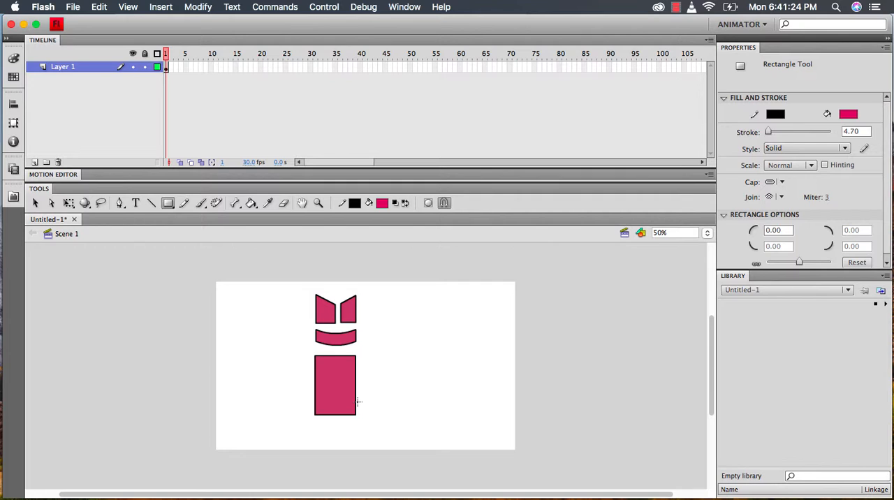
# Draw a Rectangle Primitive about 172 by 48 px left of the tall rectangle, with unlinked corner radii and both left corners set to 20
pyautogui.click(168, 204)
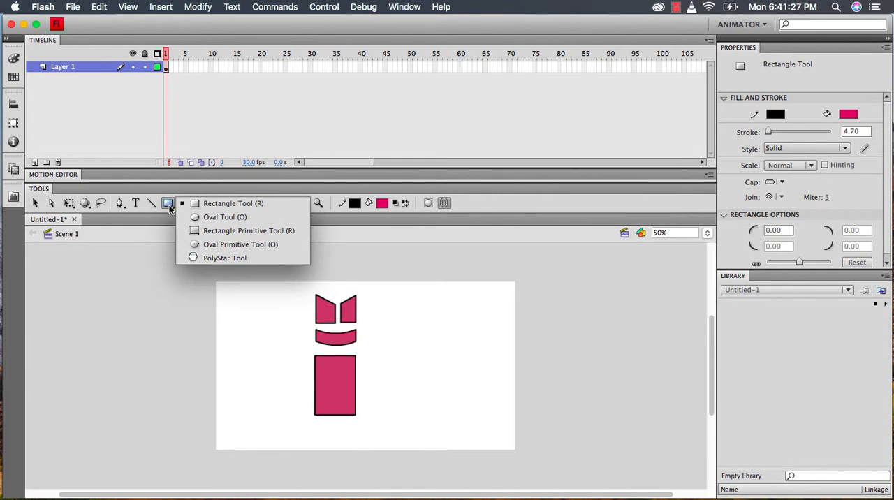
pyautogui.click(223, 231)
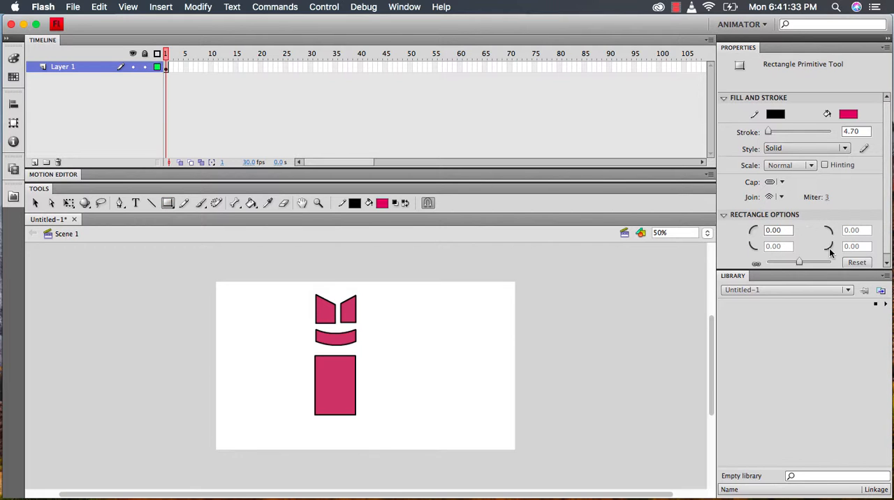
pyautogui.scroll(-1, 830, 253)
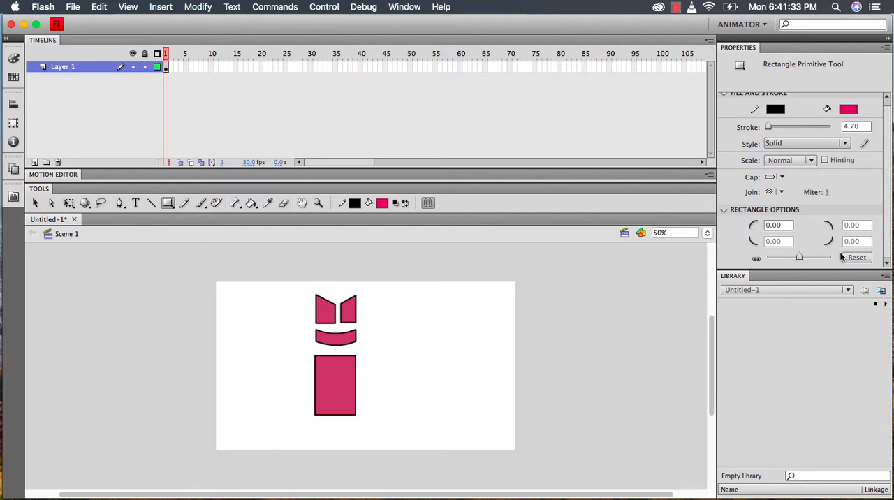
pyautogui.click(757, 259)
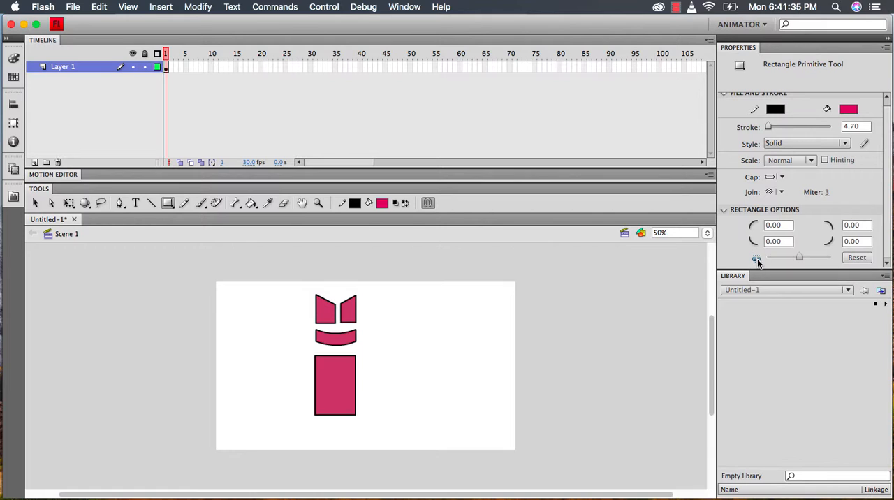
pyautogui.click(785, 225)
pyautogui.write('20')
pyautogui.press('Tab')
pyautogui.press('Tab')
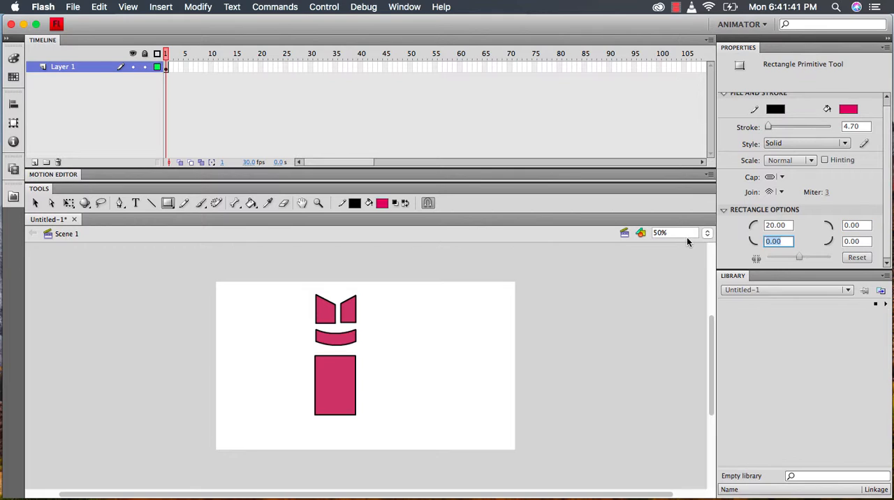
pyautogui.write('20.000')
pyautogui.press('BackSpace')
pyautogui.press('BackSpace')
pyautogui.press('BackSpace')
pyautogui.press('BackSpace')
pyautogui.press('Return')
pyautogui.moveTo(256, 356); pyautogui.dragTo(310, 371)
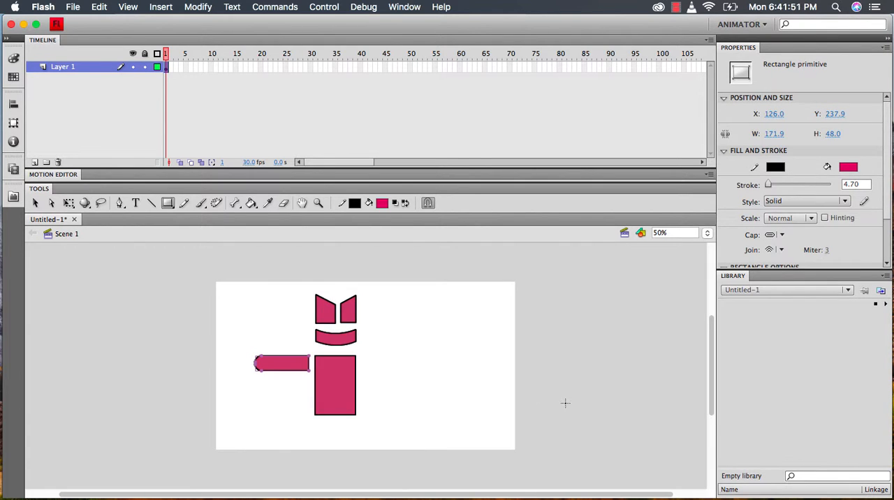
# Copy the rounded arm beside the tall rectangle and place the pasted copy on the rectangle's opposite side
pyautogui.click(36, 203)
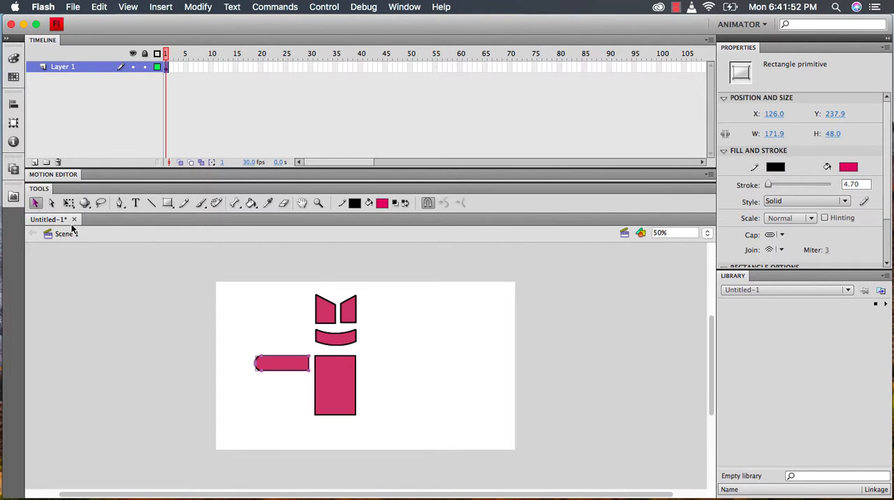
pyautogui.click(462, 375)
pyautogui.click(280, 368)
pyautogui.click(270, 354)
pyautogui.click(271, 359)
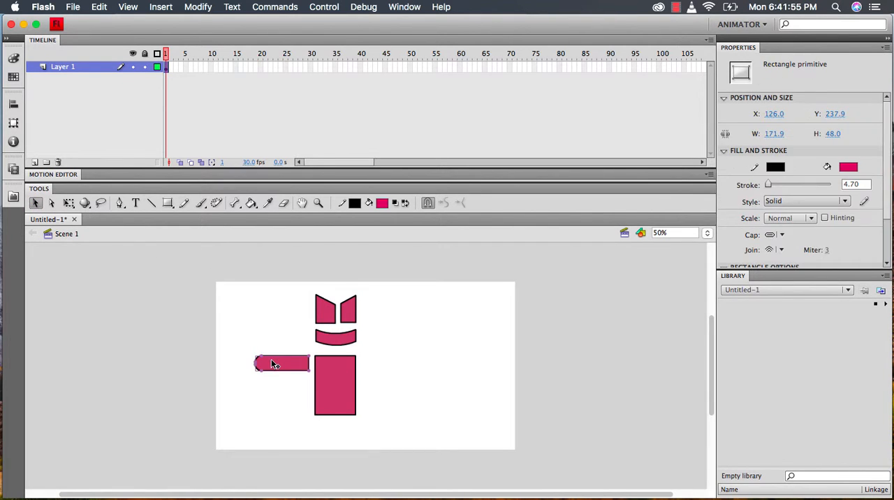
pyautogui.click(100, 7)
pyautogui.click(105, 63)
pyautogui.click(99, 7)
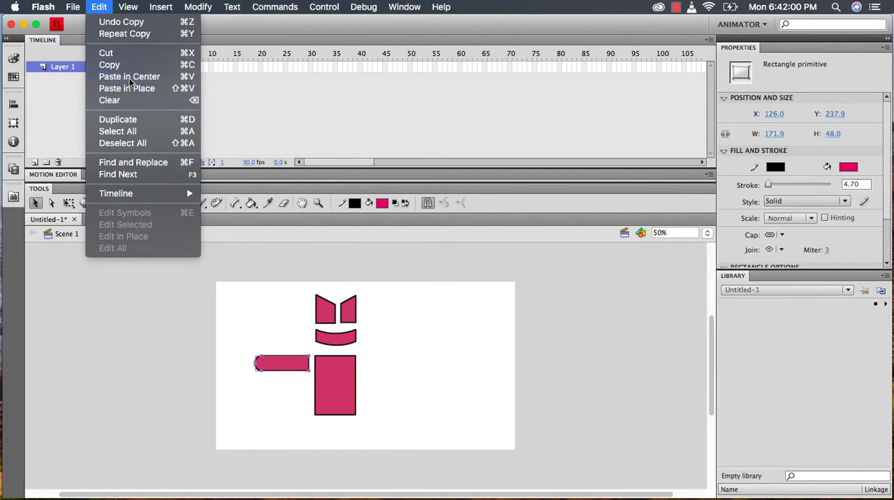
pyautogui.click(129, 77)
pyautogui.moveTo(368, 366); pyautogui.dragTo(389, 364)
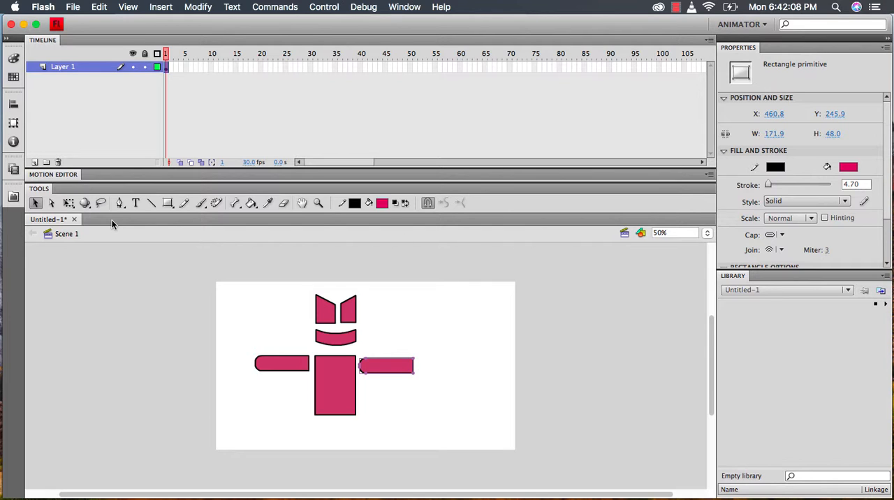
# Rotate the copied arm 180 degrees so its rounded end faces outward, and shift it slightly away from the body
pyautogui.click(69, 209)
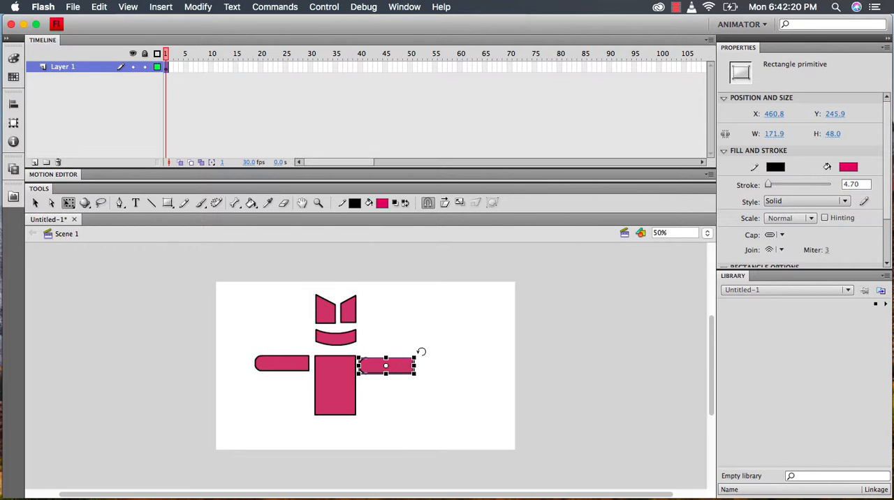
pyautogui.moveTo(421, 351); pyautogui.dragTo(362, 373)
pyautogui.click(385, 340)
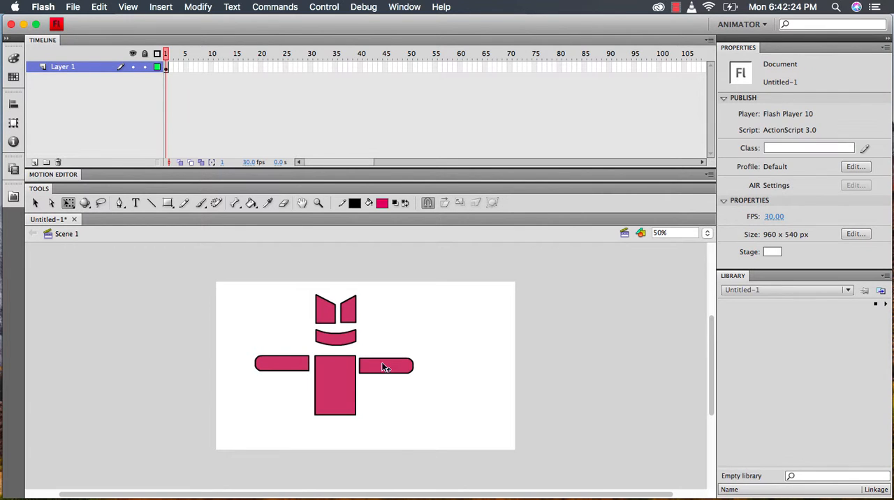
pyautogui.moveTo(378, 358); pyautogui.dragTo(385, 357)
pyautogui.click(398, 336)
# Draw an Oval Primitive circle about 58 px wide just beyond the left arm's rounded end
pyautogui.click(168, 204)
pyautogui.click(168, 204)
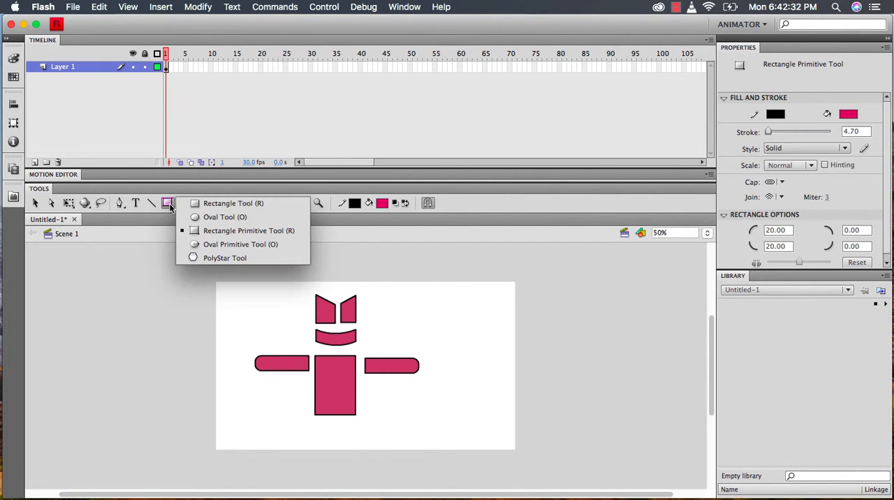
pyautogui.click(220, 216)
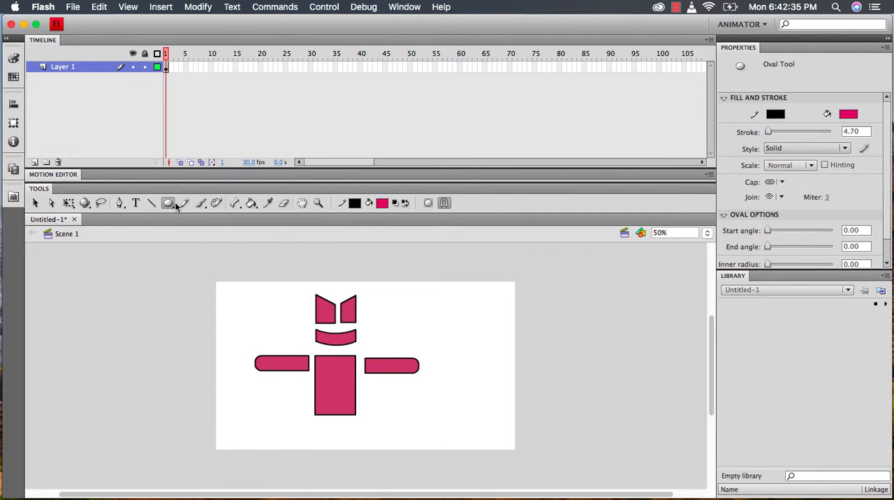
pyautogui.click(169, 203)
pyautogui.click(215, 244)
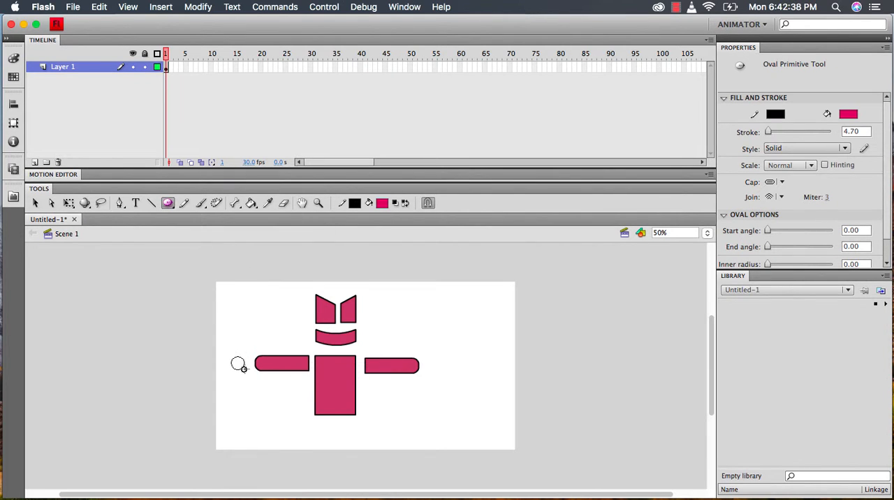
pyautogui.moveTo(231, 357); pyautogui.dragTo(249, 375)
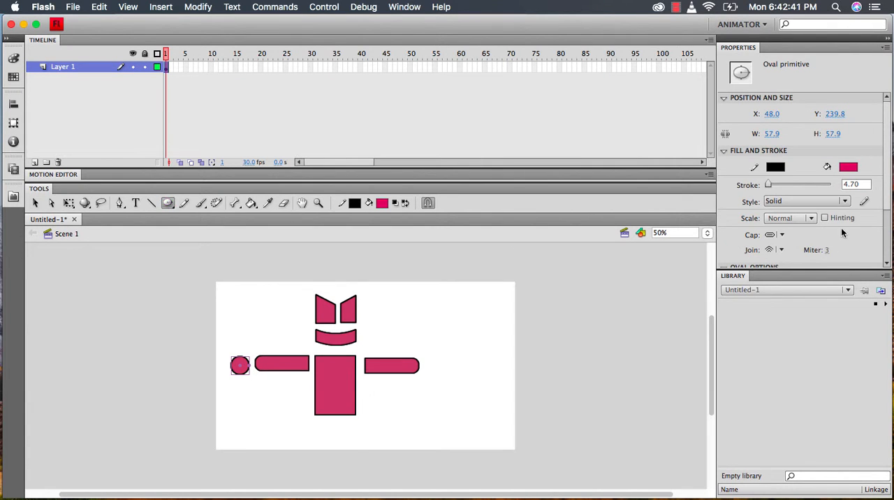
# Set the circle's start angle to 171.03, end angle to 97.74 and inner radius to 33.83, and move it against the left arm
pyautogui.scroll(-3, 838, 224)
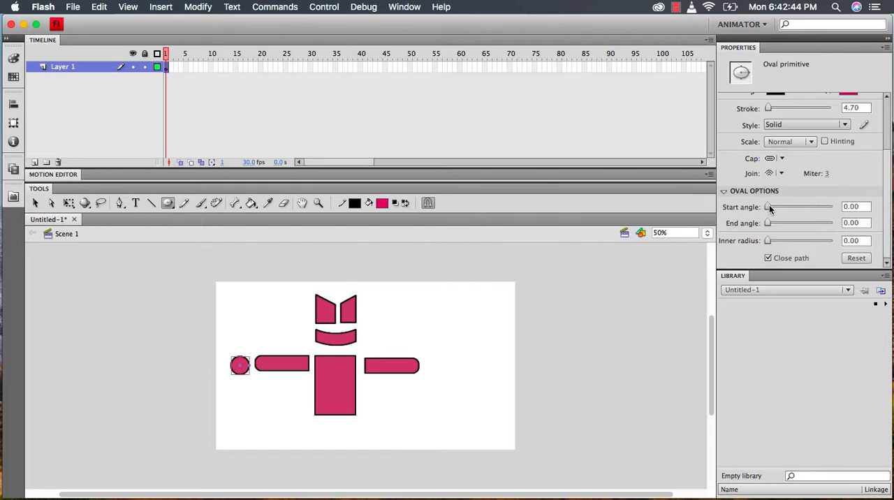
pyautogui.moveTo(770, 208); pyautogui.dragTo(791, 241)
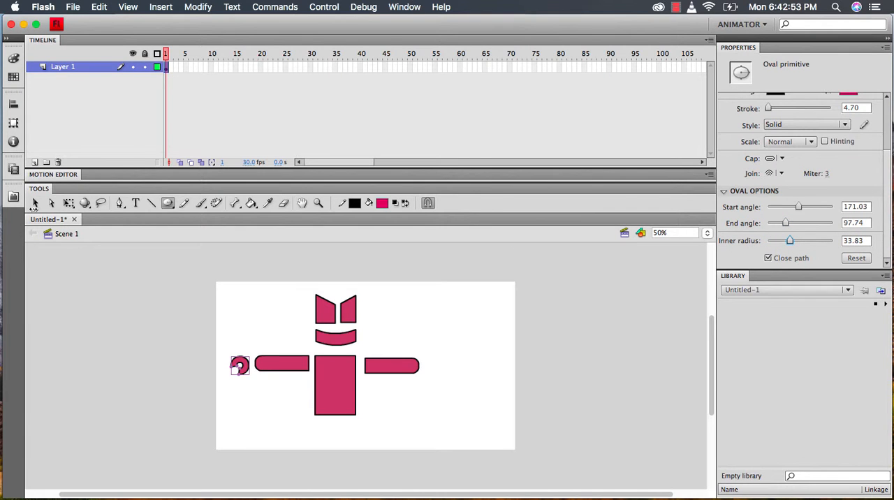
pyautogui.click(36, 204)
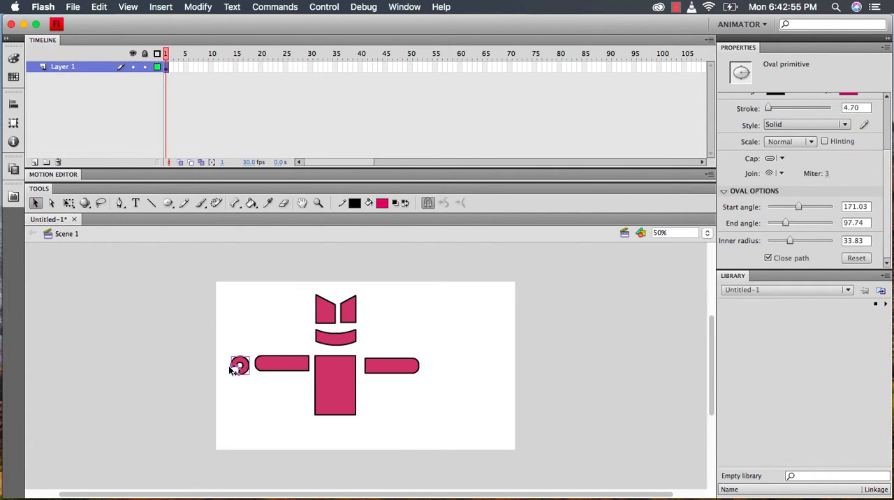
pyautogui.moveTo(242, 363); pyautogui.dragTo(245, 364)
pyautogui.click(259, 338)
# Copy the left claw and place the pasted copy at the right arm's rounded end
pyautogui.click(247, 364)
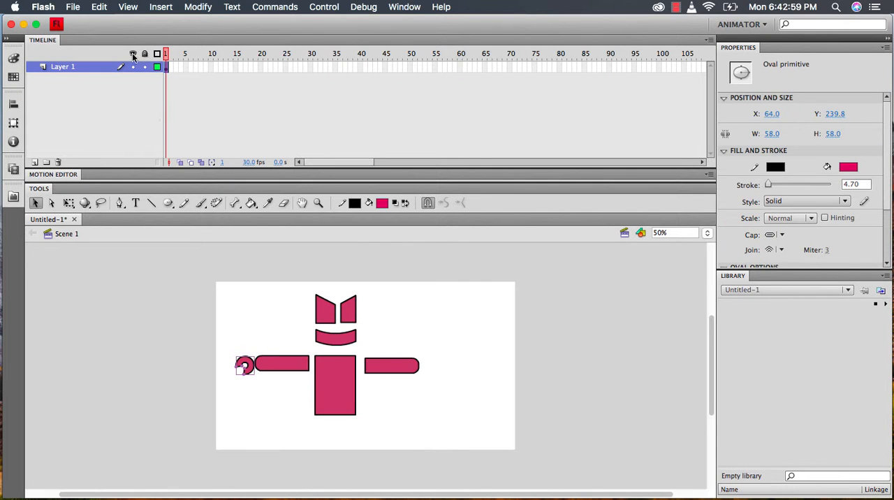
pyautogui.click(98, 7)
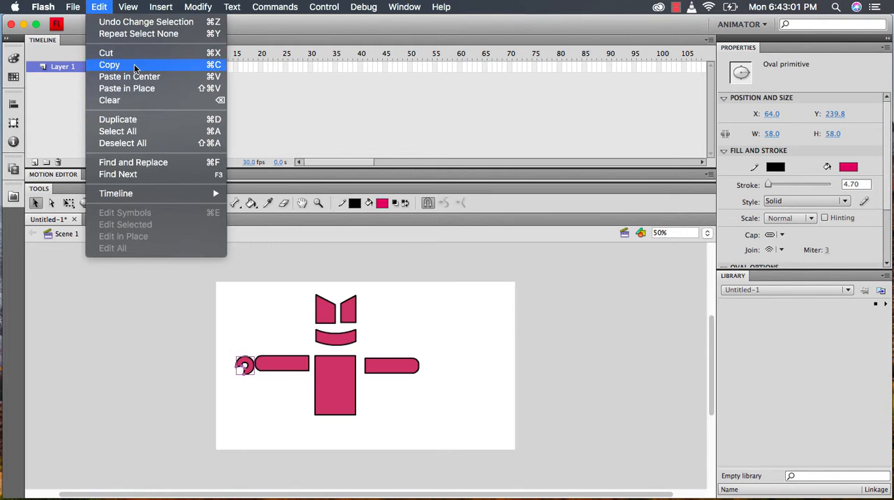
pyautogui.click(134, 64)
pyautogui.click(106, 6)
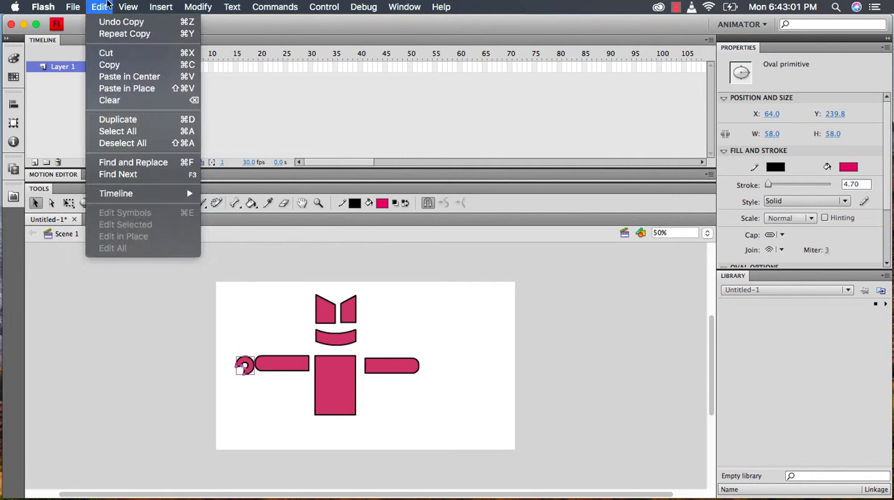
pyautogui.click(140, 76)
pyautogui.moveTo(367, 362); pyautogui.dragTo(437, 365)
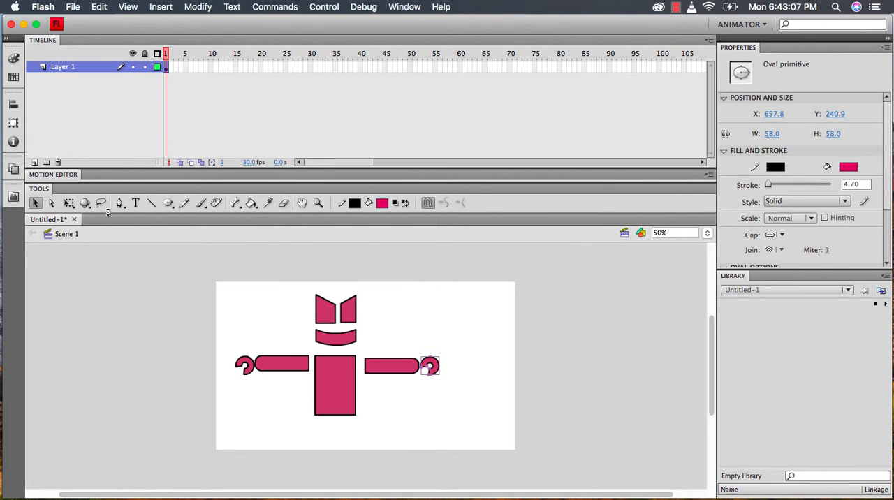
# Rotate the right claw counter-clockwise with Free Transform so its opening faces the lower right
pyautogui.click(68, 202)
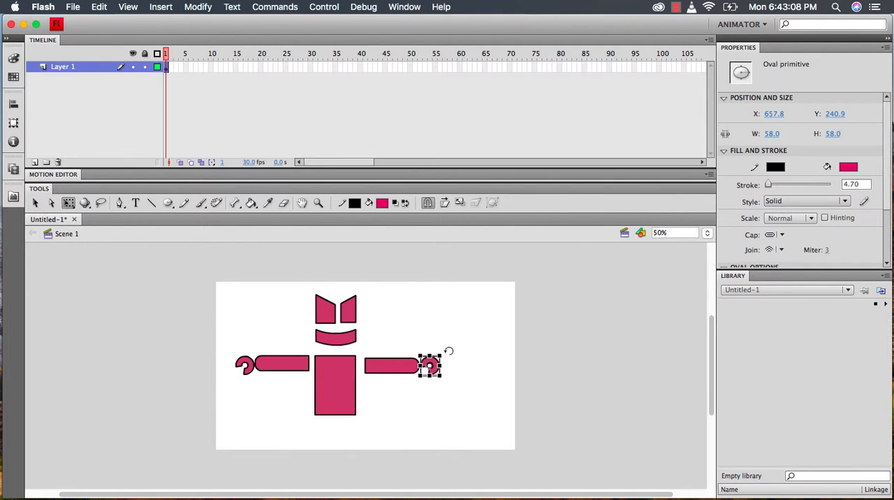
pyautogui.moveTo(447, 353); pyautogui.dragTo(393, 338)
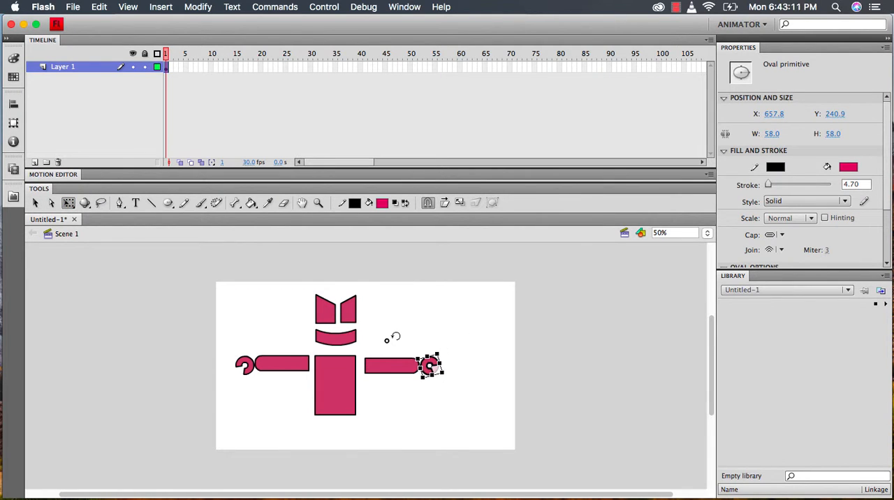
pyautogui.click(488, 340)
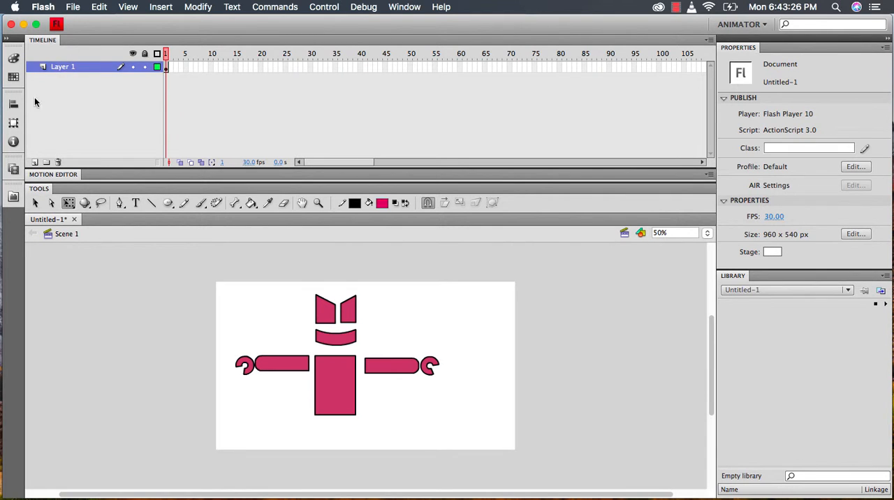
# Rename the layer holding the character as Robot
pyautogui.doubleClick(70, 69)
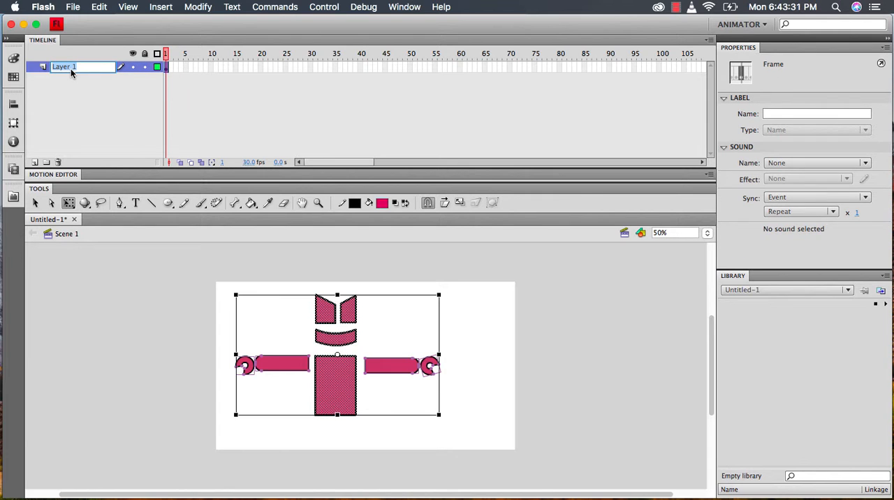
pyautogui.write('Robot')
pyautogui.press('Return')
# Add a new layer above Robot and prepare the Rectangle tool with a black fill and no stroke
pyautogui.click(34, 162)
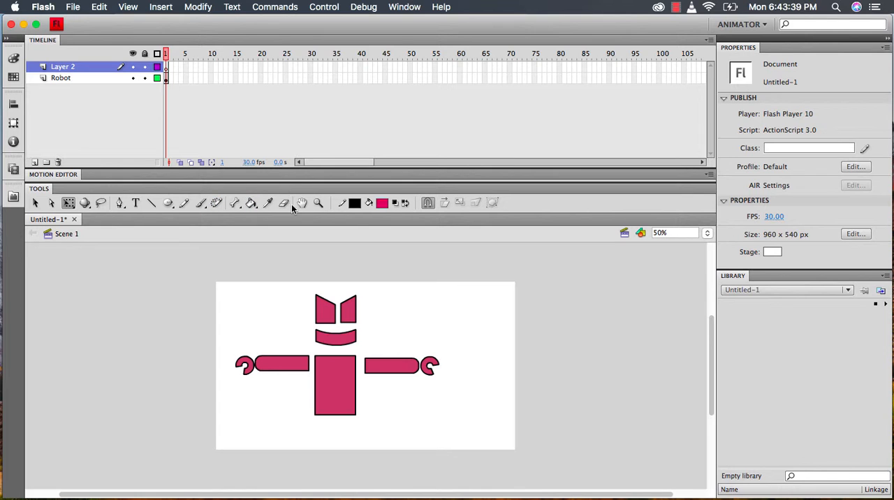
pyautogui.click(381, 203)
pyautogui.click(403, 284)
pyautogui.click(355, 203)
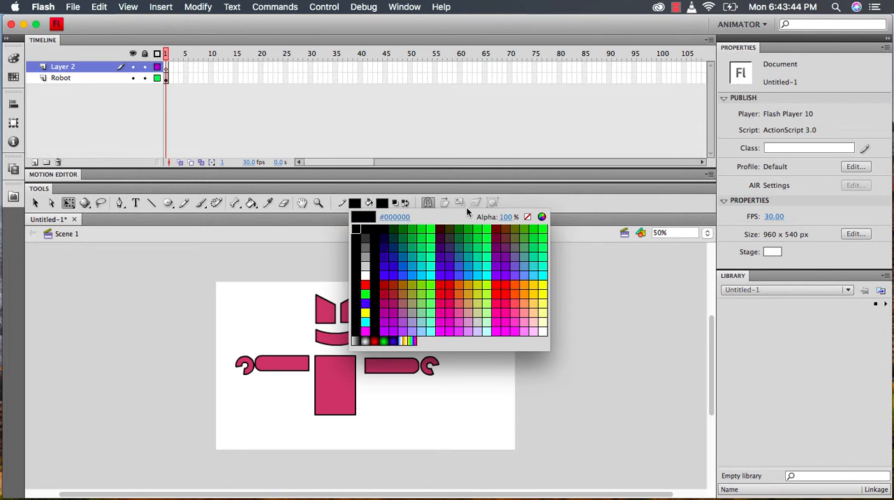
pyautogui.click(527, 217)
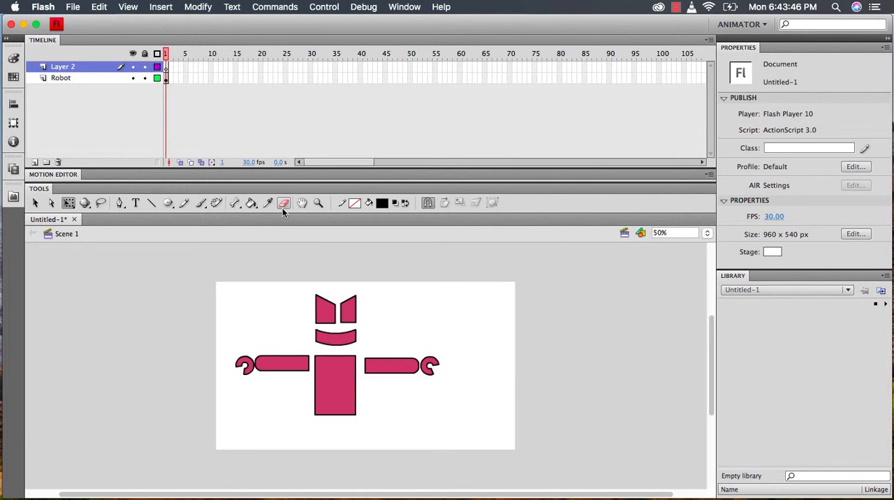
pyautogui.click(173, 205)
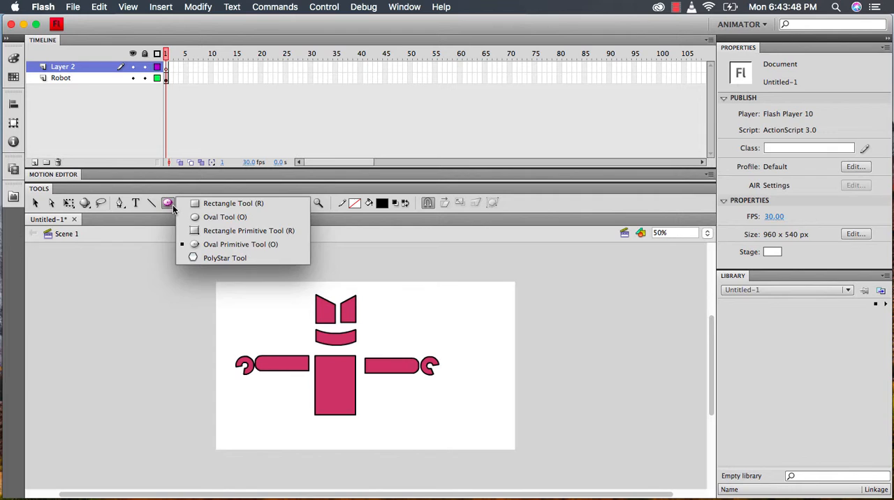
pyautogui.click(212, 205)
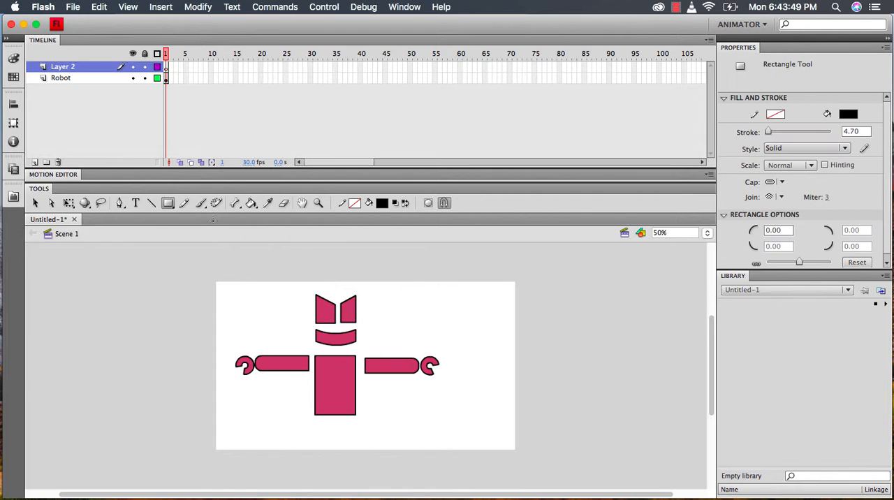
# Rename the new empty layer above Robot as Night sky
pyautogui.doubleClick(67, 70)
pyautogui.write('Nigh')
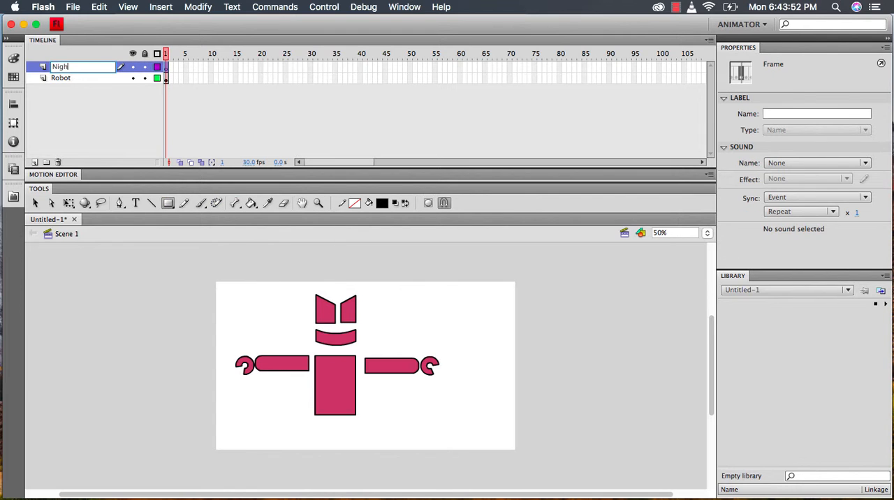
pyautogui.write('t sky')
pyautogui.press('Return')
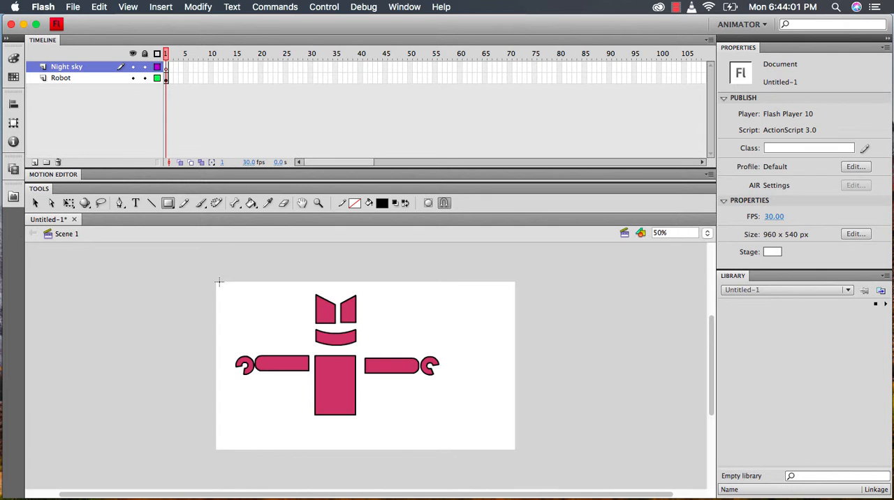
# Draw a black rectangle covering the whole stage and move the Night sky layer below Robot
pyautogui.moveTo(216, 282); pyautogui.dragTo(517, 452)
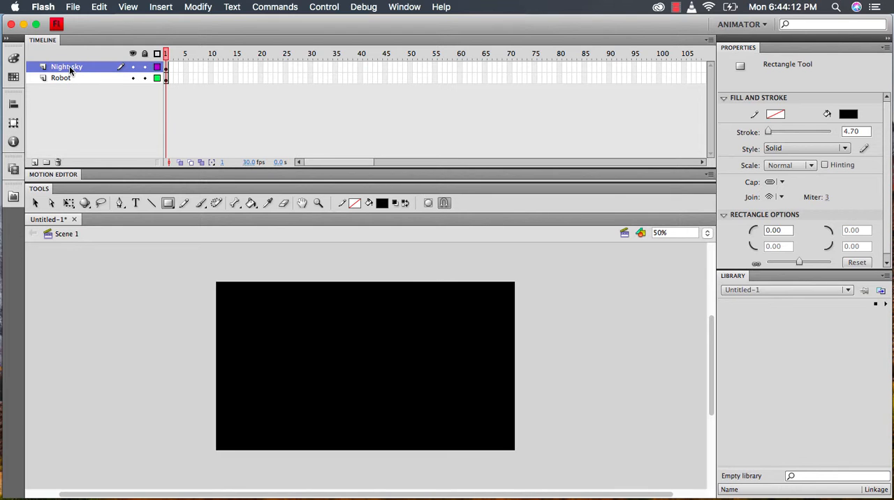
pyautogui.moveTo(70, 68); pyautogui.dragTo(70, 81)
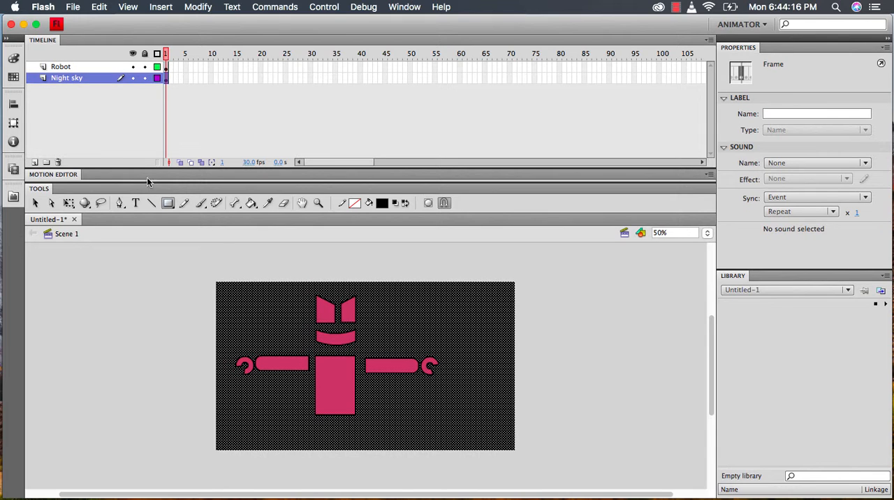
pyautogui.press('v')
pyautogui.click(276, 265)
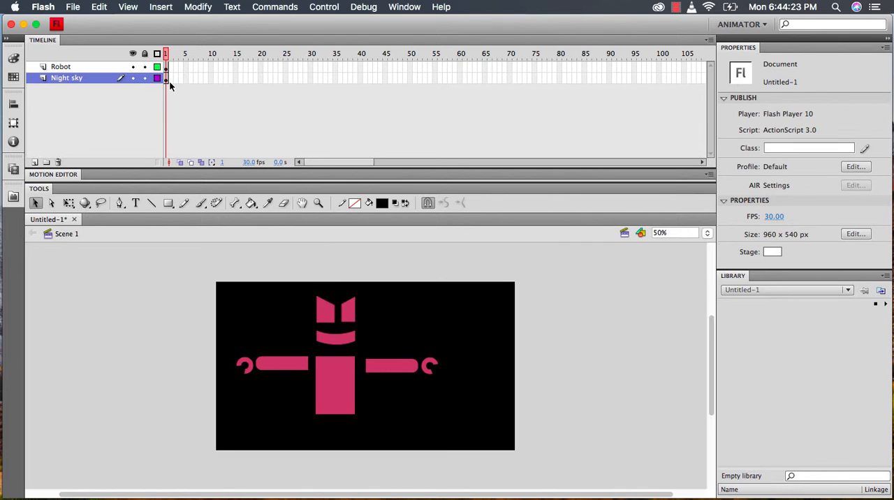
# Lock the Night sky layer and make the Robot layer active with nothing on it selected
pyautogui.click(146, 80)
pyautogui.click(83, 66)
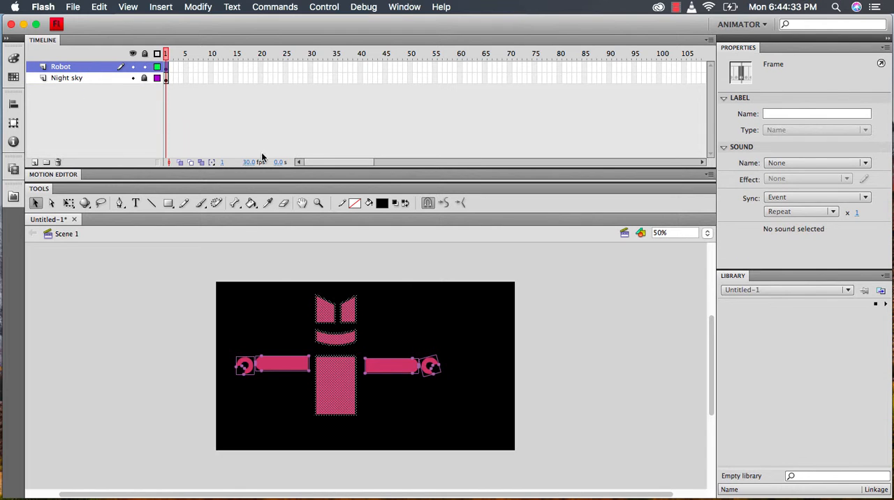
pyautogui.click(314, 270)
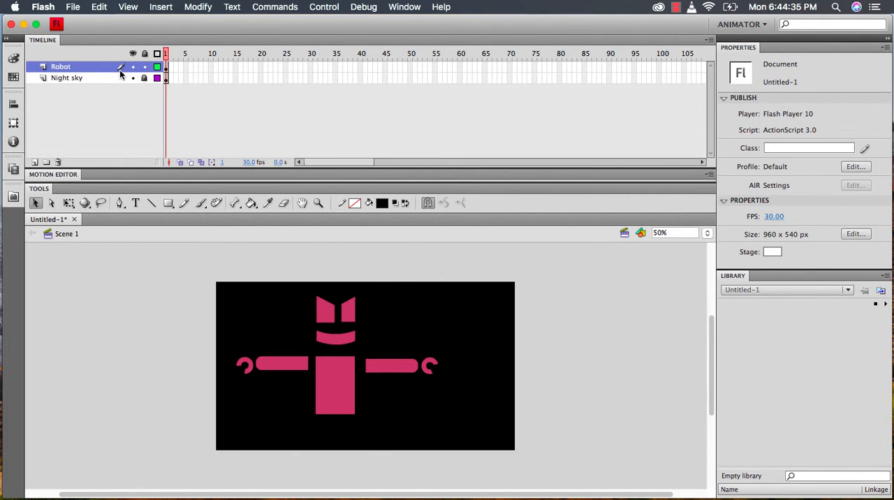
# Add a layer named Stars directly above the Night sky layer
pyautogui.click(89, 79)
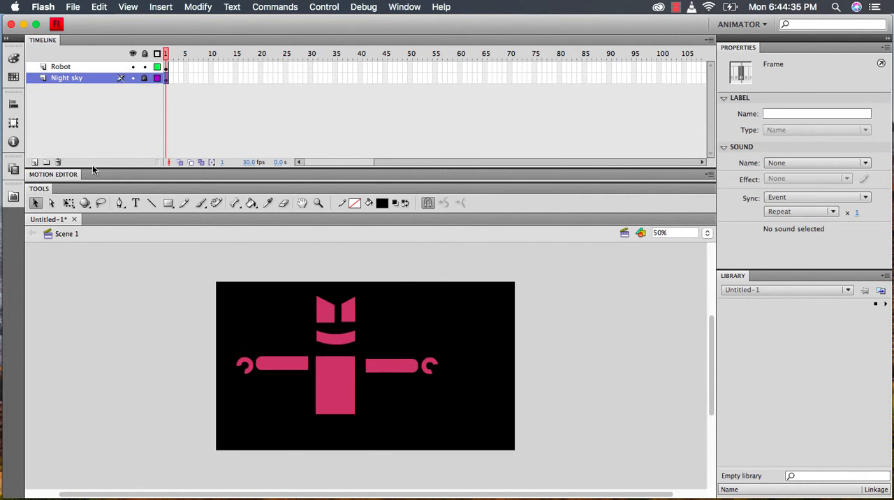
pyautogui.click(35, 162)
pyautogui.doubleClick(70, 78)
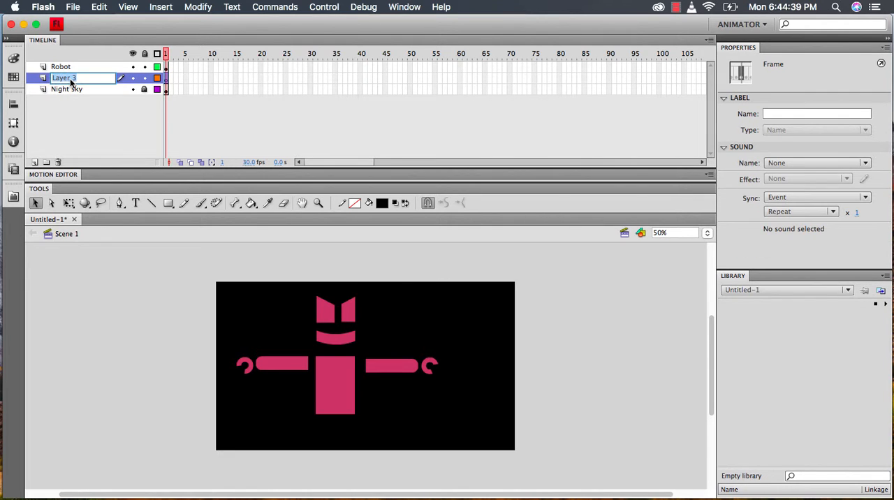
pyautogui.write('Stars')
pyautogui.press('Return')
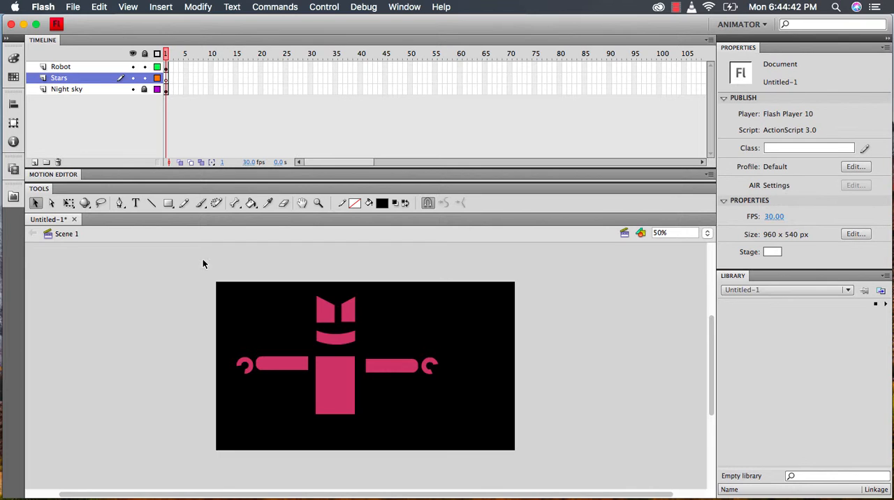
# Configure the PolyStar tool to draw stars with 7 sides and a star point size of .25
pyautogui.click(168, 204)
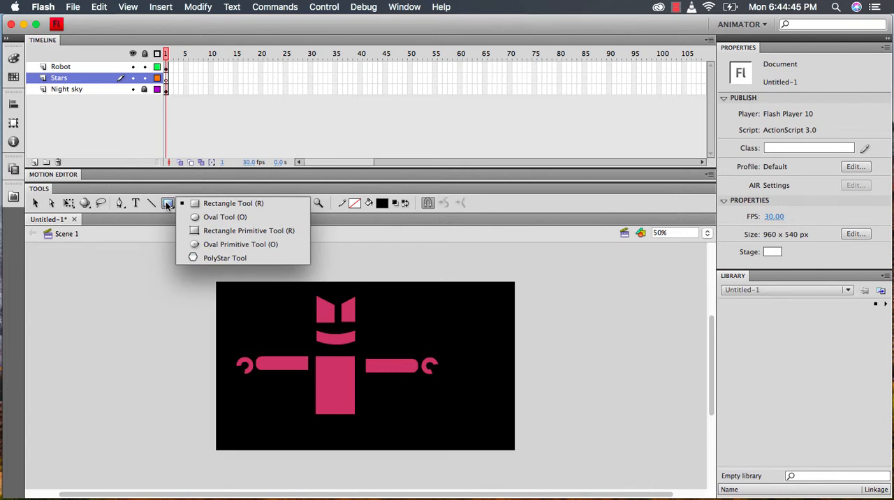
pyautogui.click(215, 256)
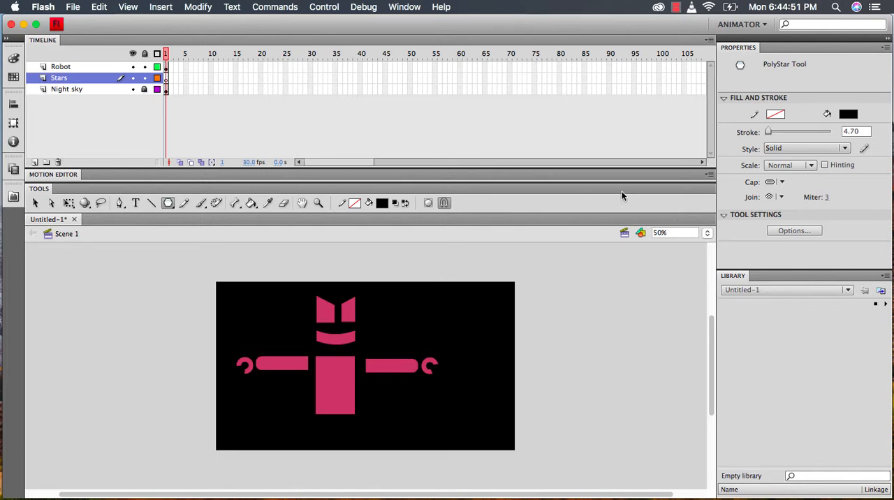
pyautogui.click(795, 230)
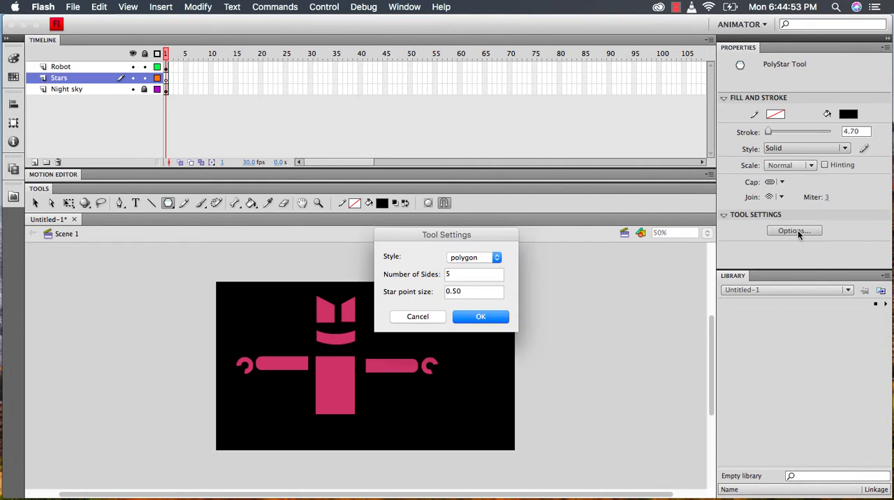
pyautogui.doubleClick(481, 277)
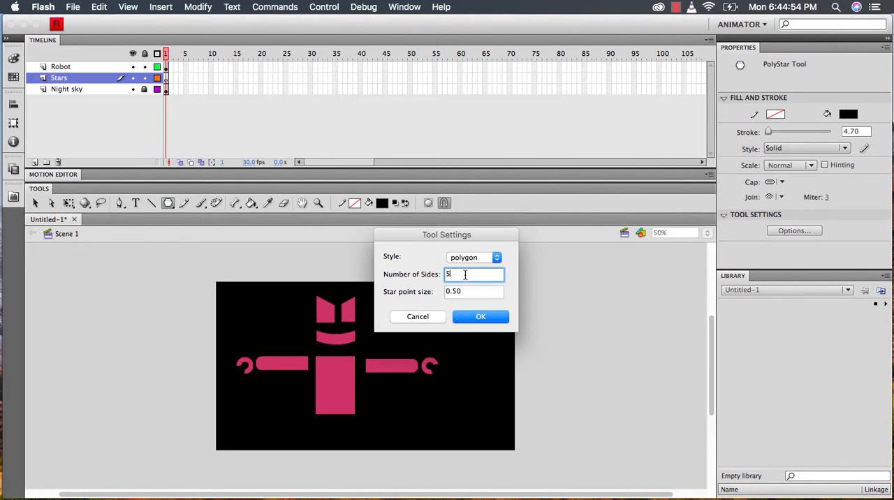
pyautogui.write('7')
pyautogui.doubleClick(471, 290)
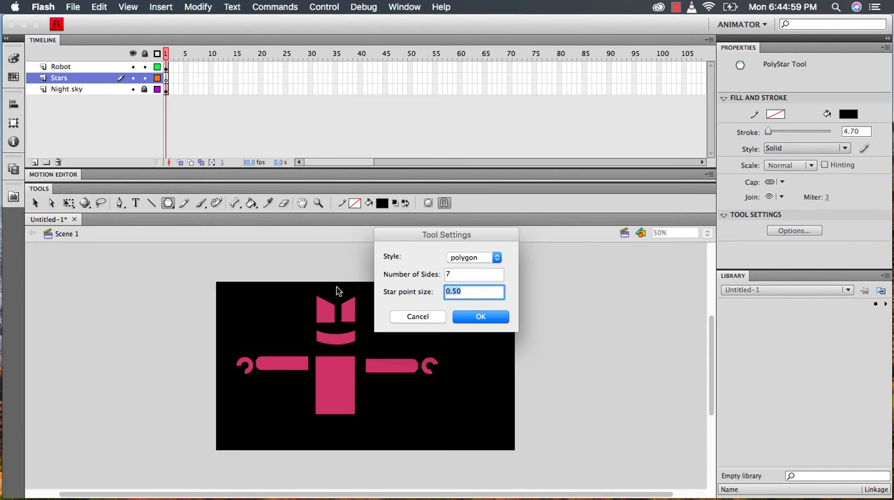
pyautogui.write('.2')
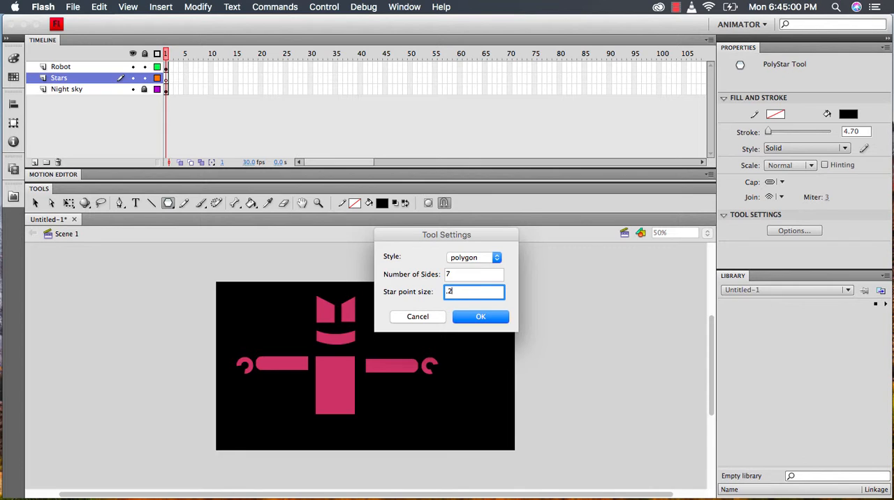
pyautogui.write('5')
pyautogui.click(498, 262)
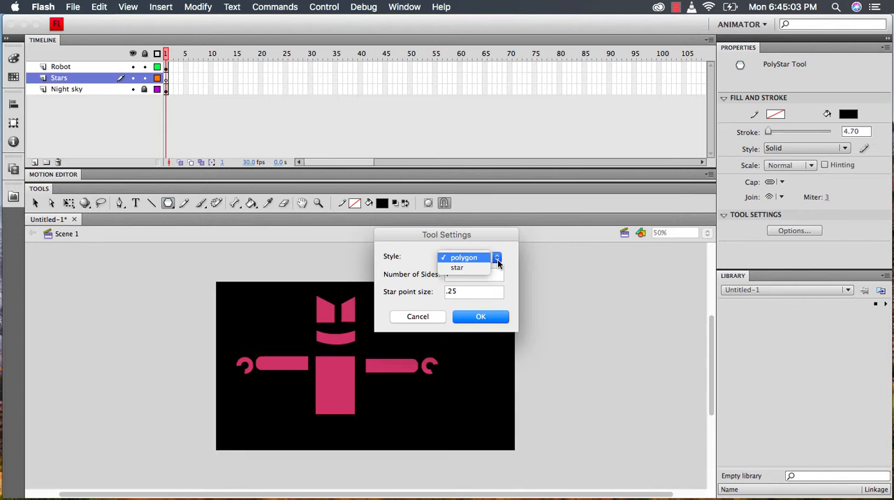
pyautogui.click(484, 267)
pyautogui.click(480, 317)
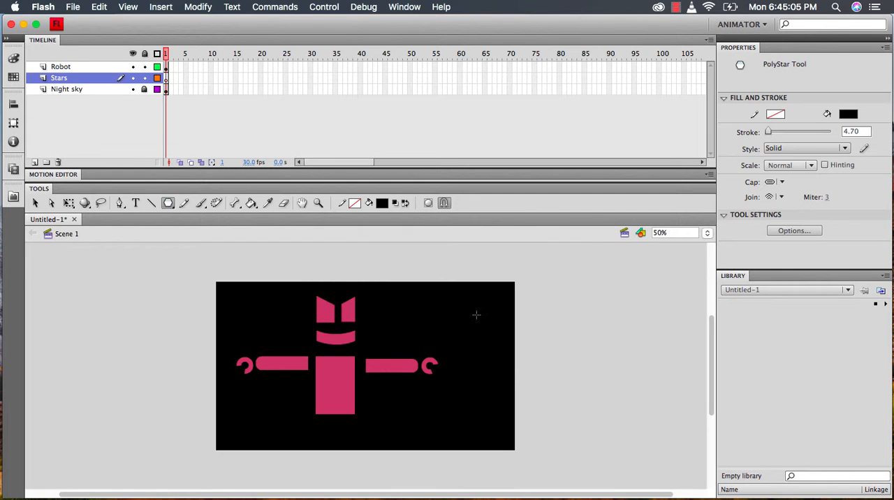
# Draw five small yellow stars scattered around the robot on the Stars layer, two on its left side and three on its right
pyautogui.click(848, 115)
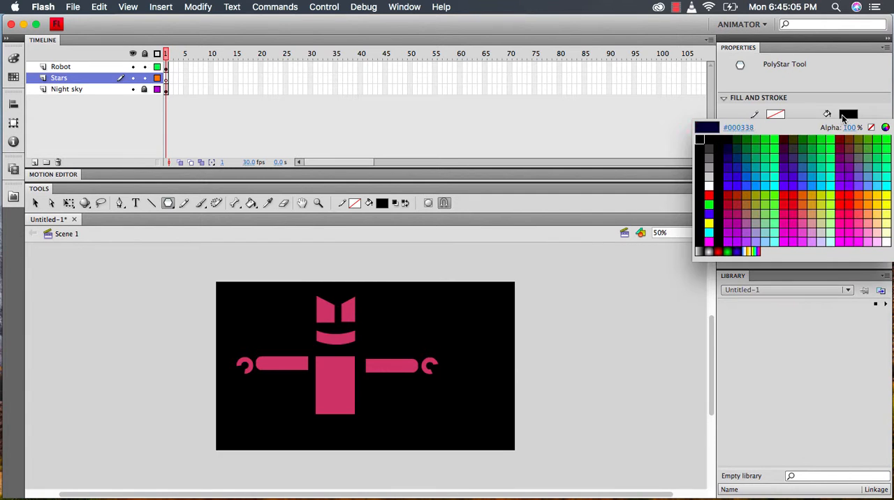
pyautogui.click(709, 221)
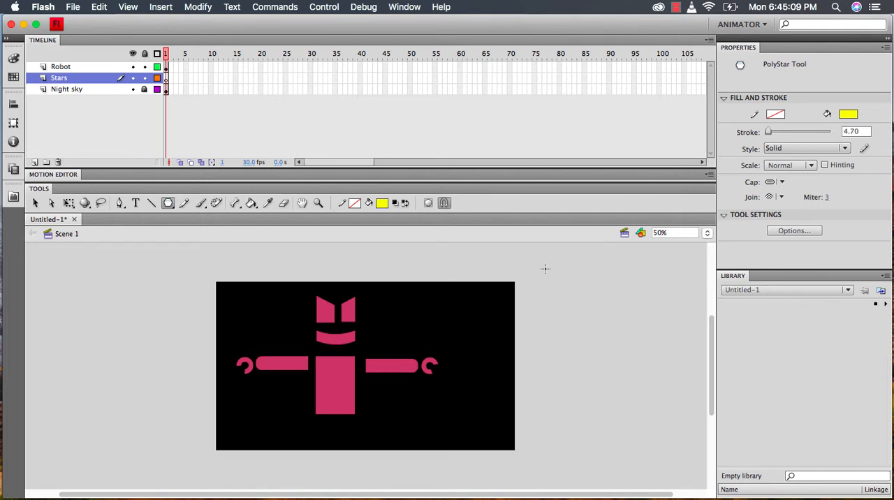
pyautogui.moveTo(416, 317); pyautogui.dragTo(429, 330)
pyautogui.moveTo(498, 342); pyautogui.dragTo(508, 352)
pyautogui.moveTo(470, 419); pyautogui.dragTo(479, 428)
pyautogui.moveTo(255, 303); pyautogui.dragTo(257, 303)
pyautogui.moveTo(237, 423); pyautogui.dragTo(255, 428)
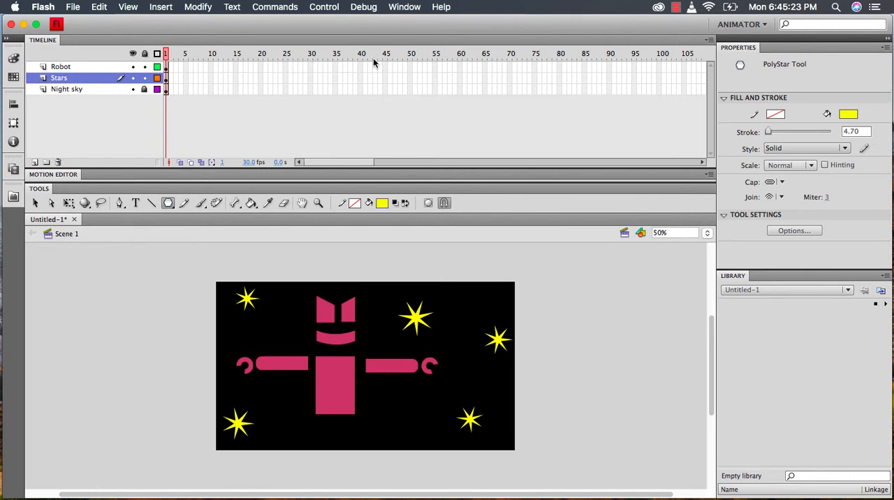
pyautogui.click(36, 203)
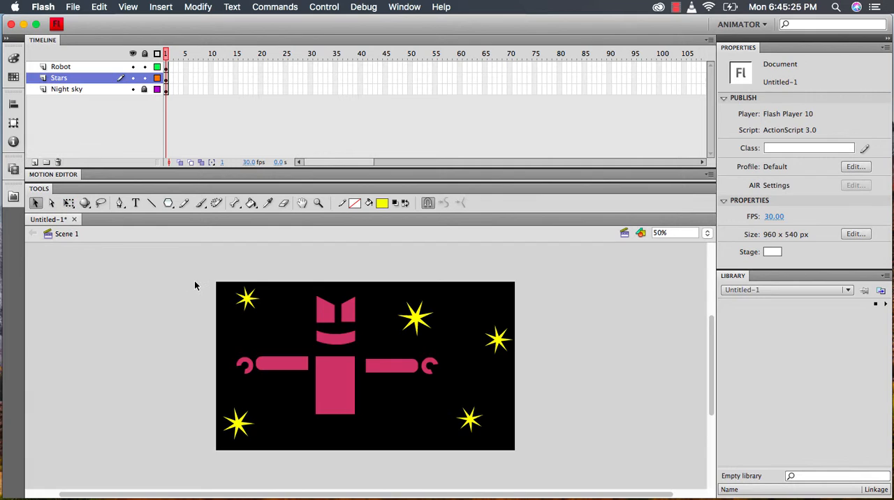